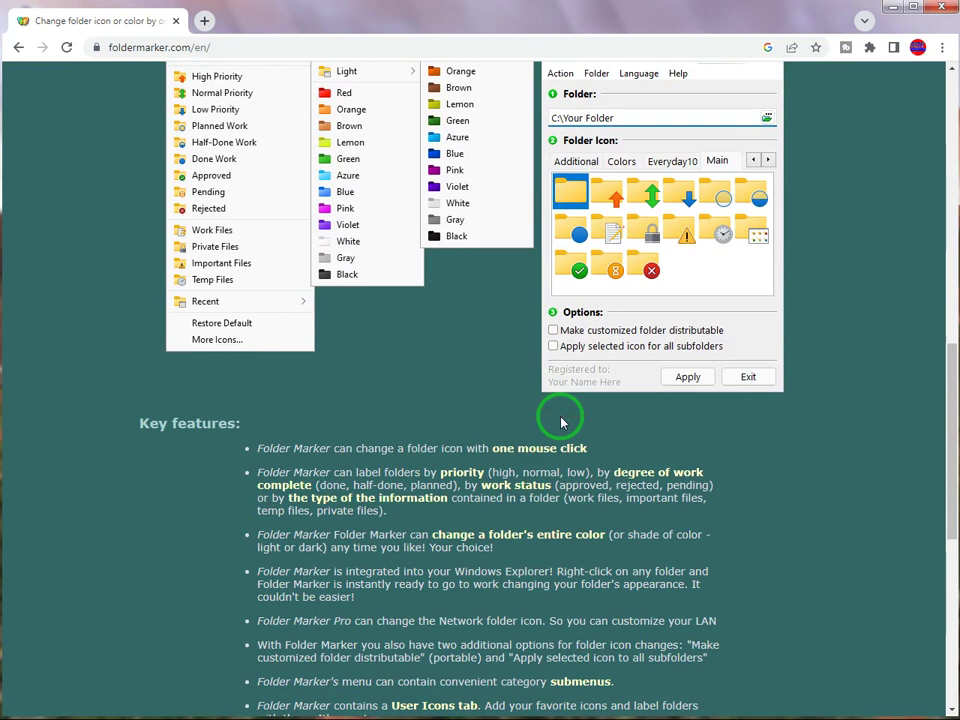
- Download the Folder Marker Pro installer from the foldermarker.com home page and set it to open when done
scroll(535, 590, "up", 3)
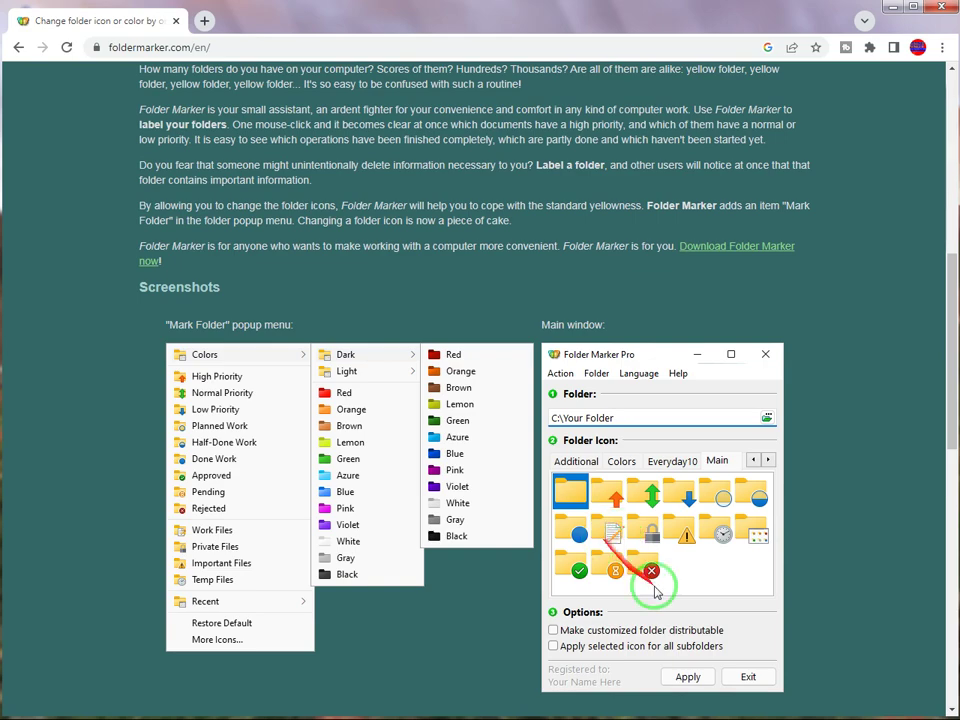
scroll(542, 529, "up", 10)
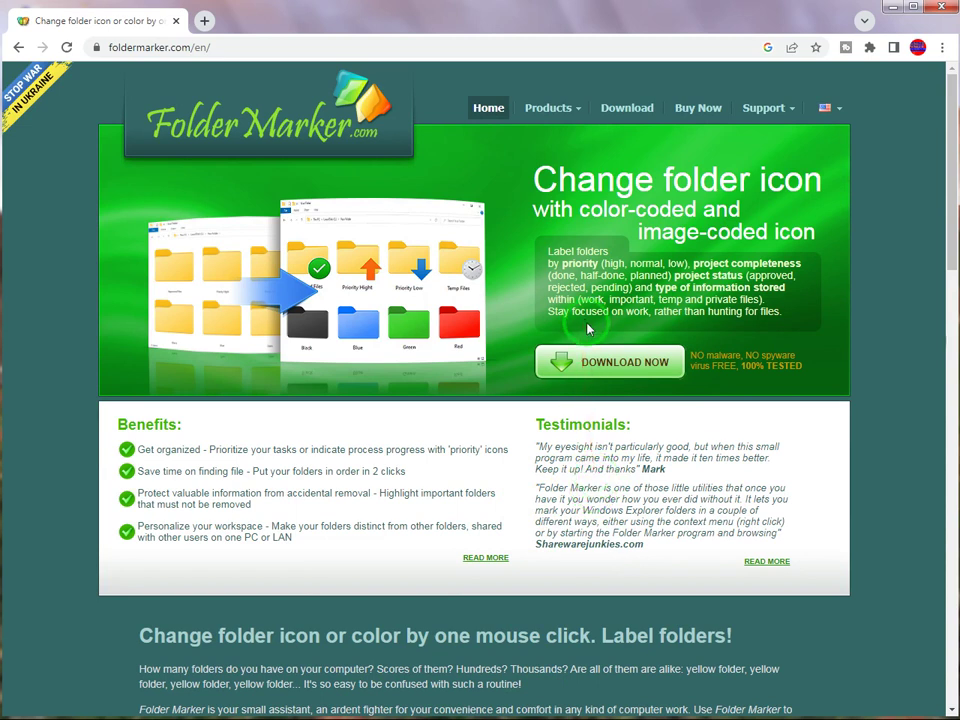
left_click(622, 372)
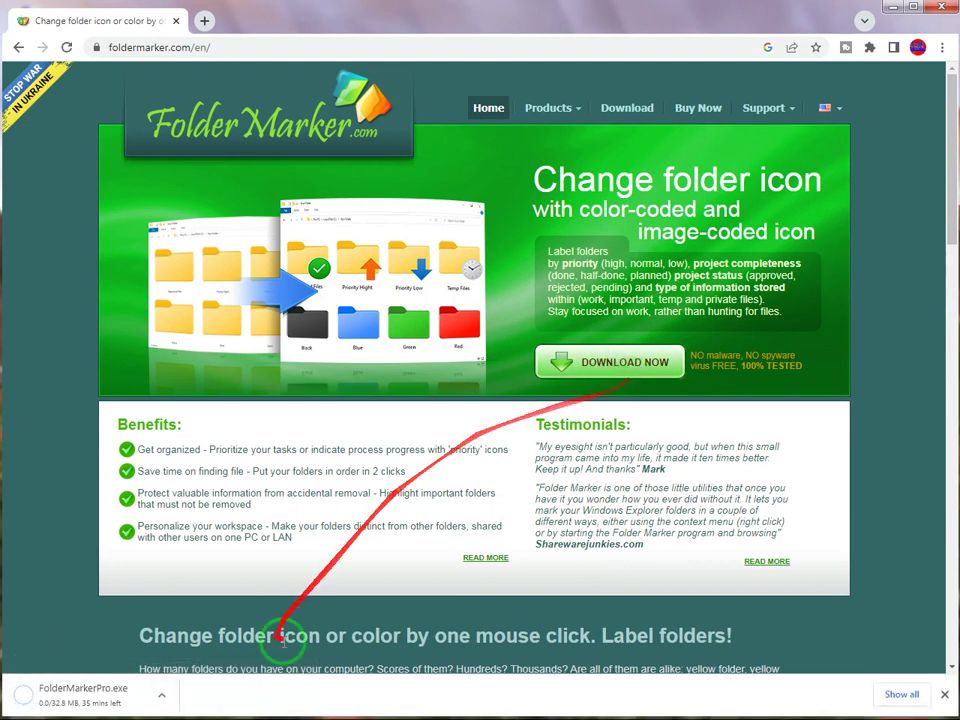
left_click(171, 703)
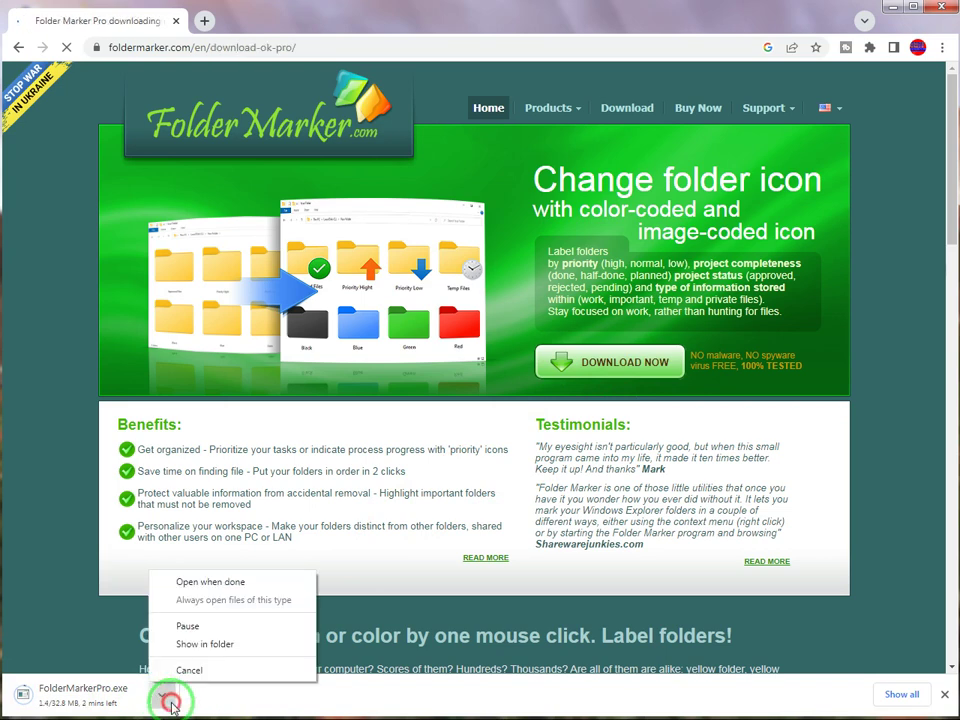
left_click(279, 580)
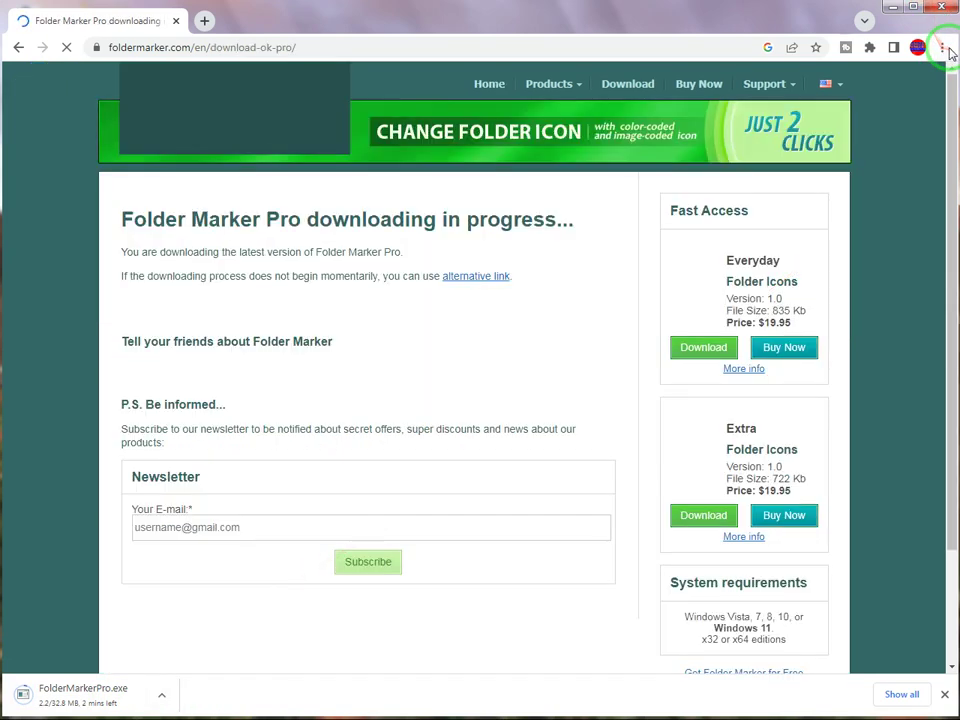
- Open the browser's download list and show FolderMarkerPro.exe in its folder
left_click(943, 47)
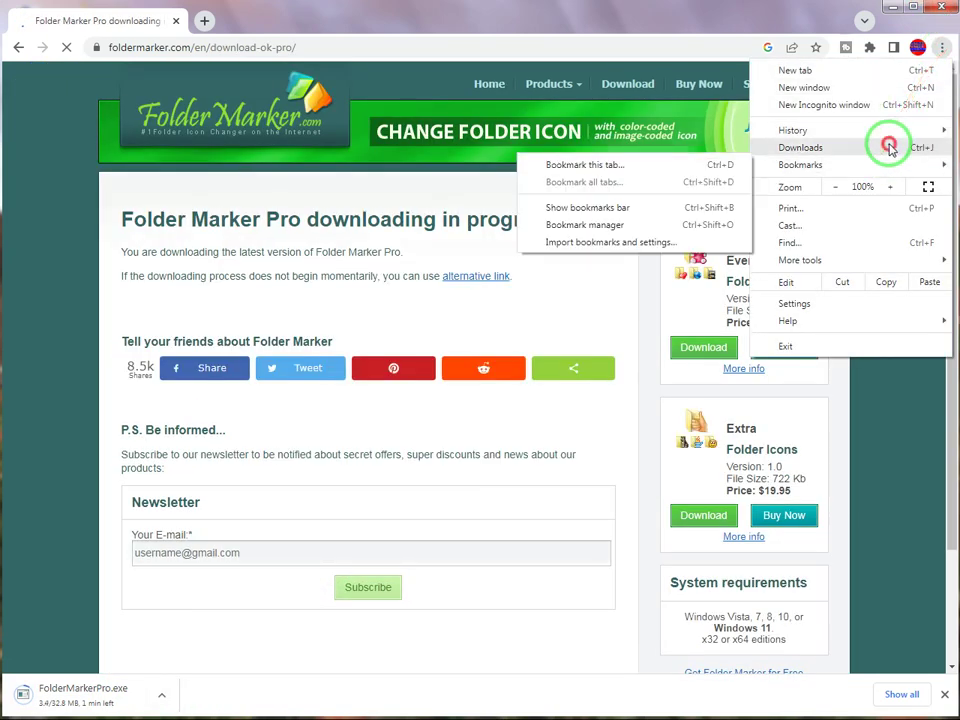
left_click(891, 147)
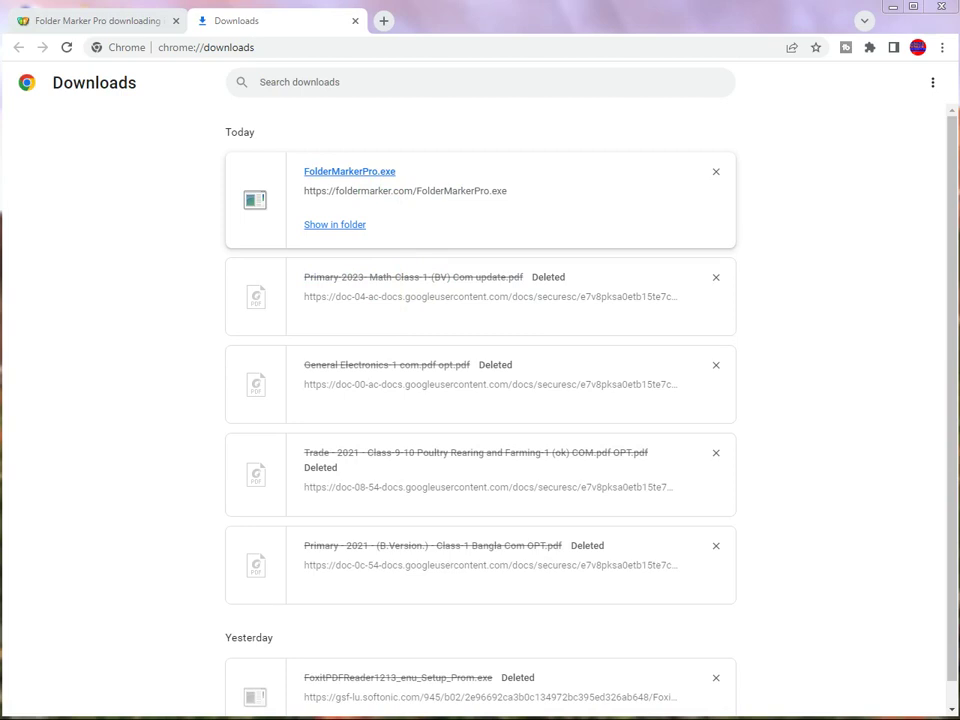
left_click(345, 226)
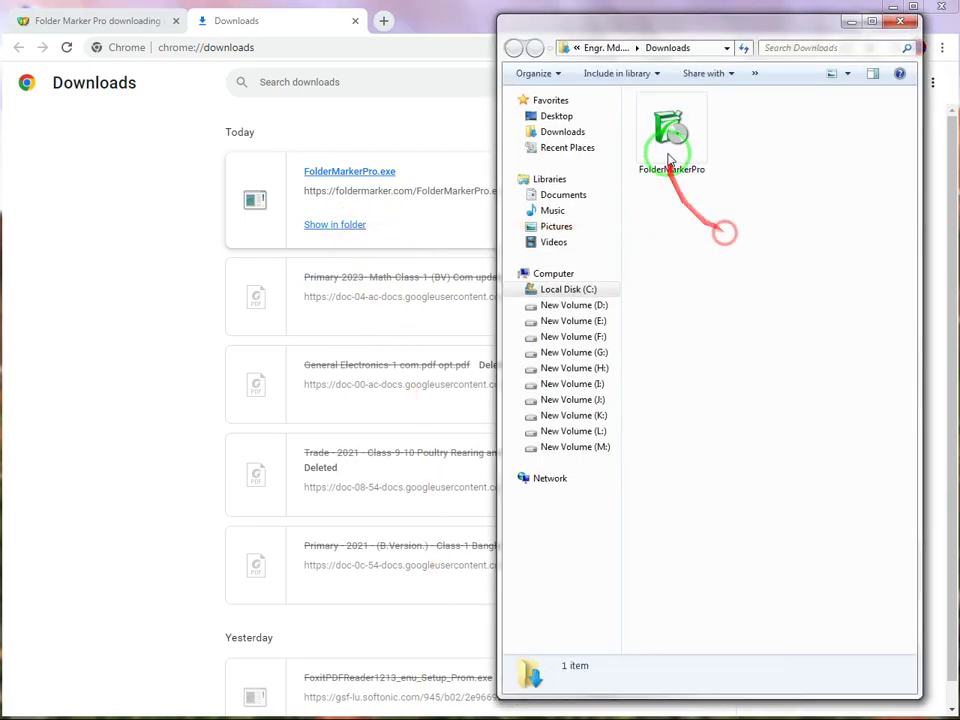
- Run the FolderMarkerPro installer from the Downloads folder and continue past the setup wizard's welcome page
left_click(670, 148)
double_click(670, 148)
left_click(529, 386)
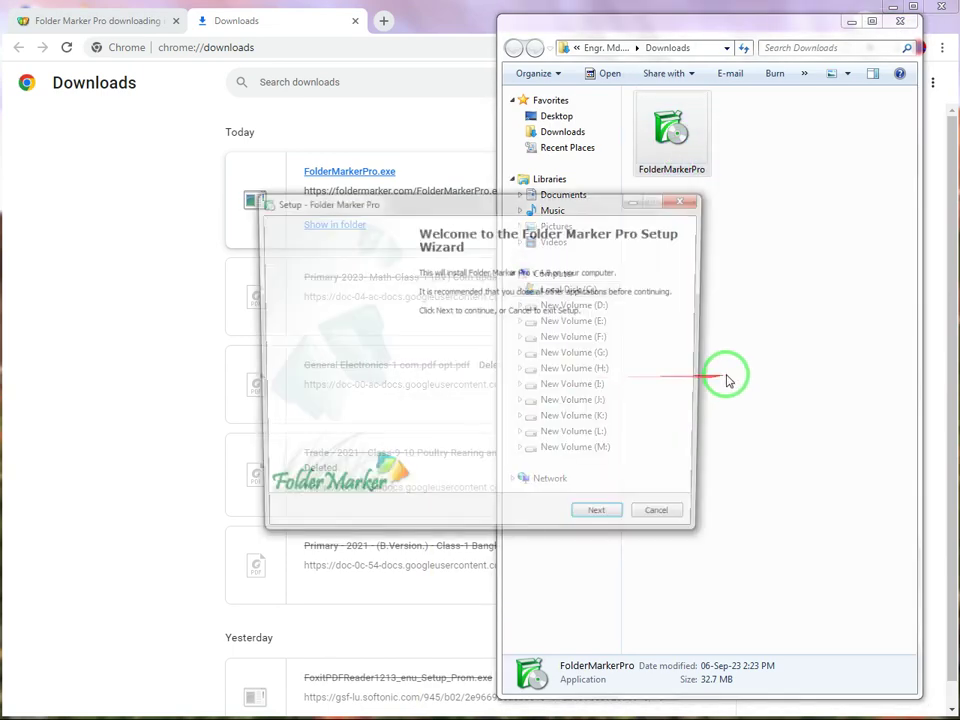
left_click(609, 525)
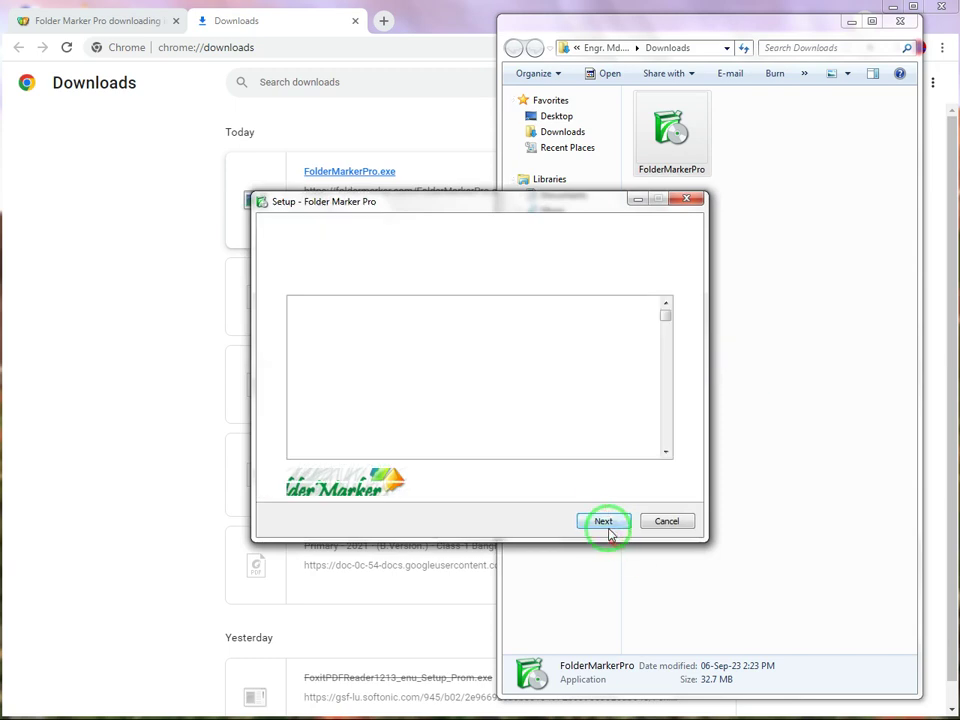
- Accept the Folder Marker license agreement and continue the setup
left_click(335, 477)
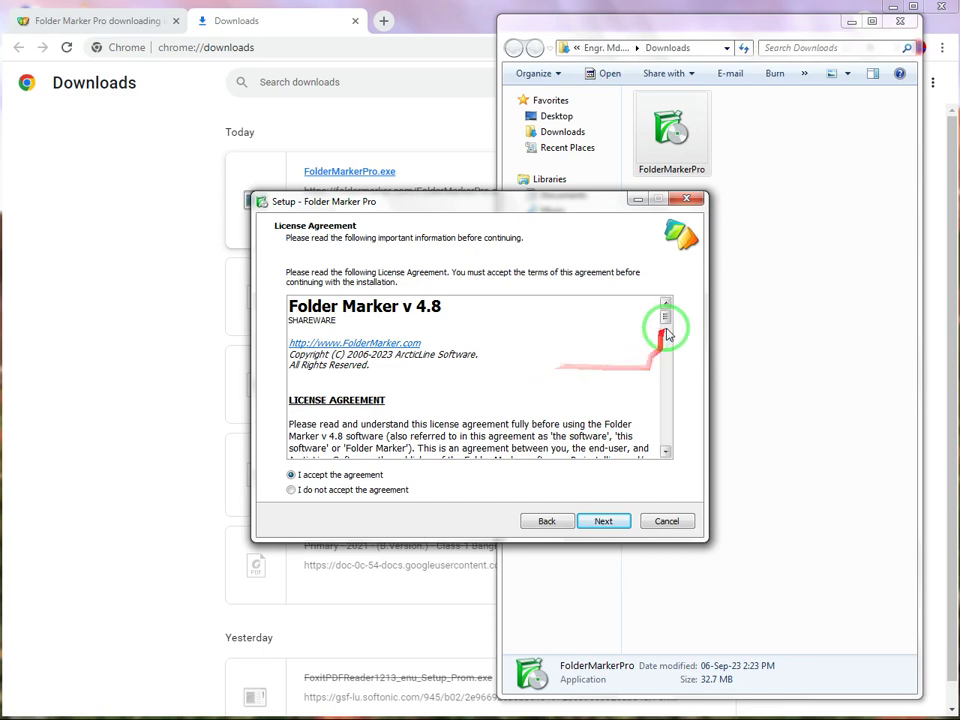
left_click_drag(665, 318, 668, 376)
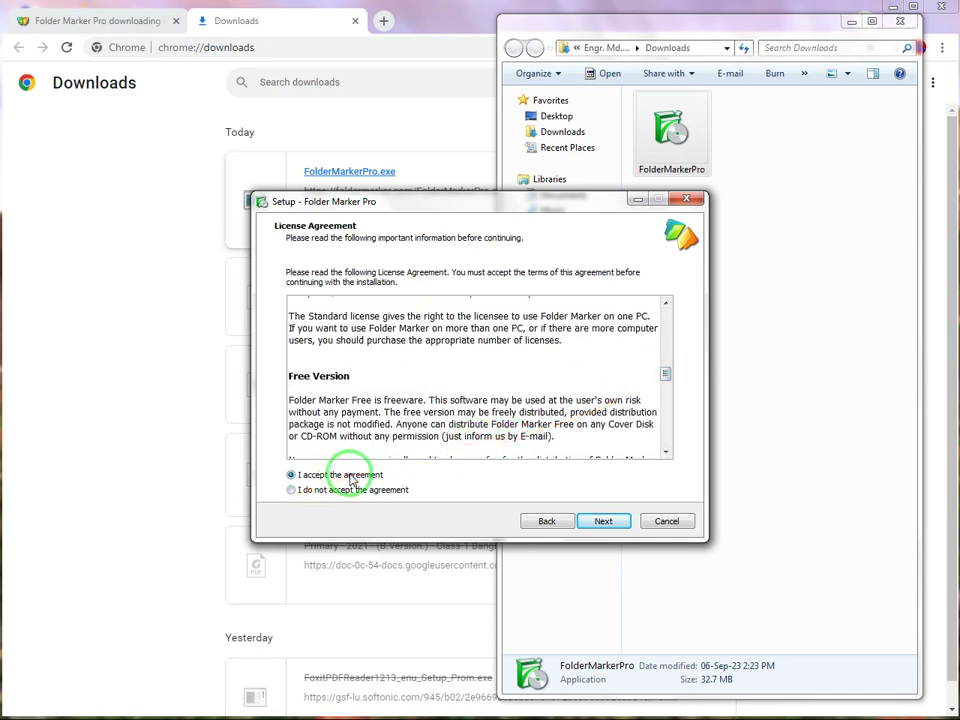
left_click(619, 528)
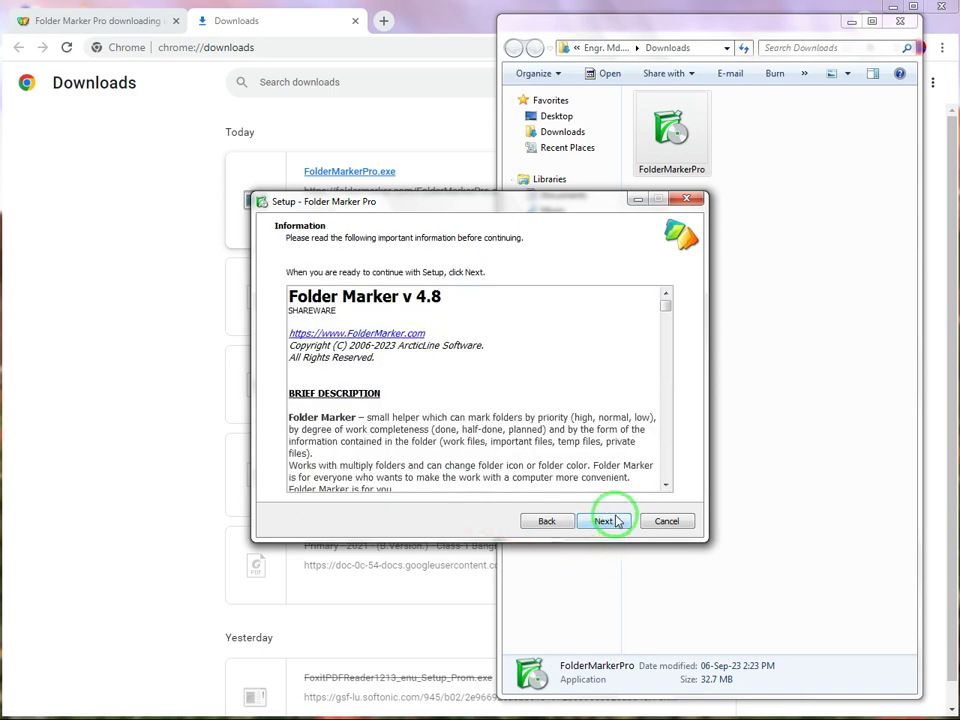
- Install Folder Marker Pro with the Start Menu folder Folder Marker and a desktop icon
left_click(616, 521)
left_click(604, 521)
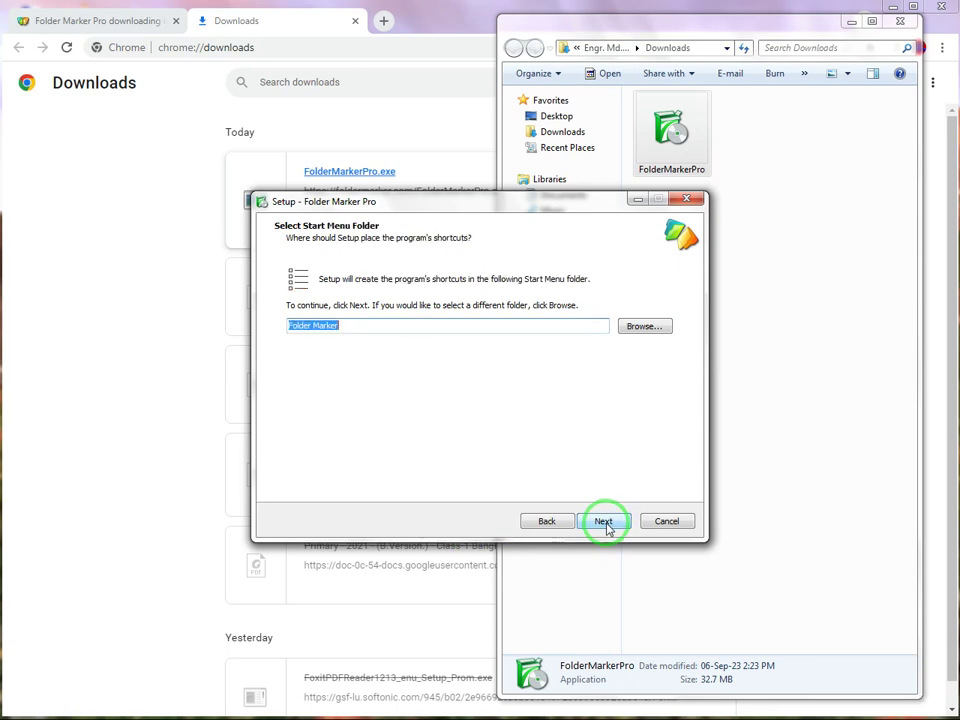
left_click(604, 521)
left_click(604, 521)
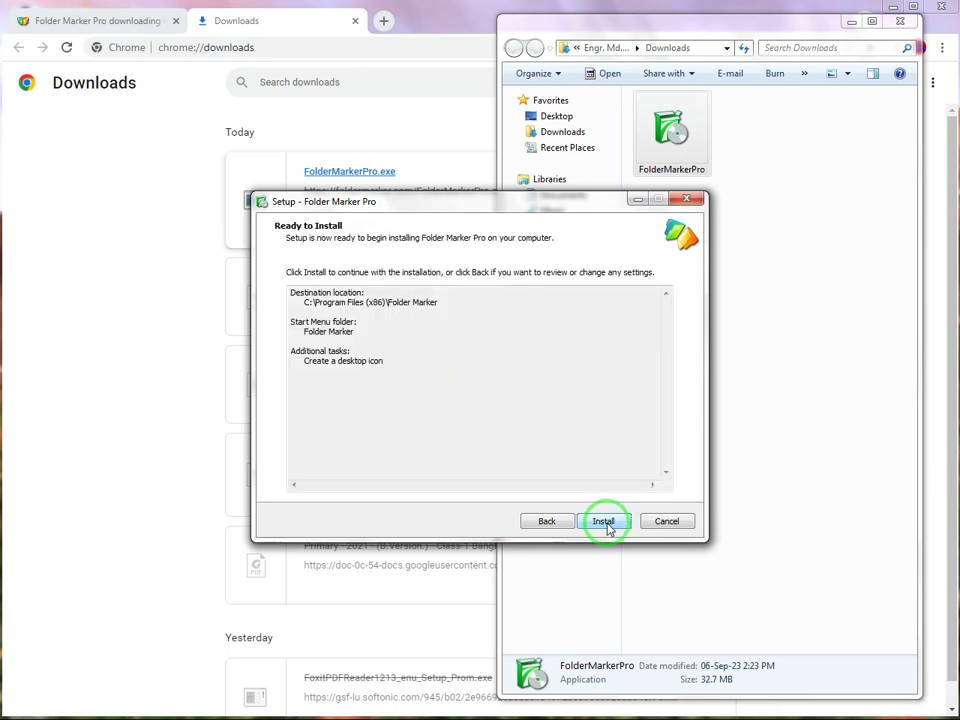
left_click(604, 521)
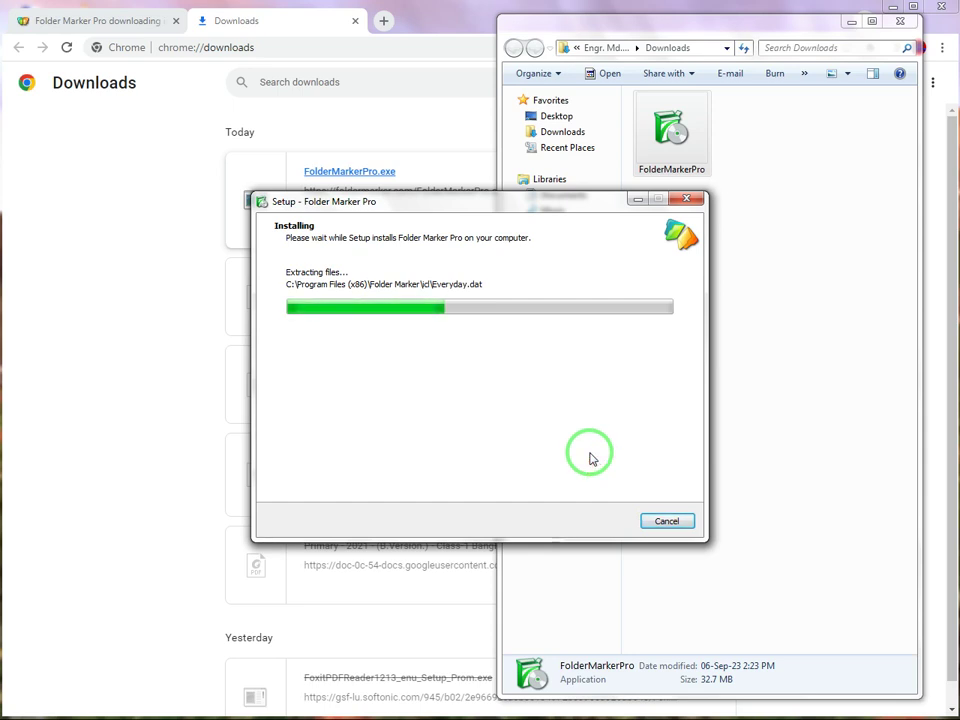
- Finish the setup with Launch Folder Marker enabled and minimize the browser window
left_click_drag(552, 210, 527, 230)
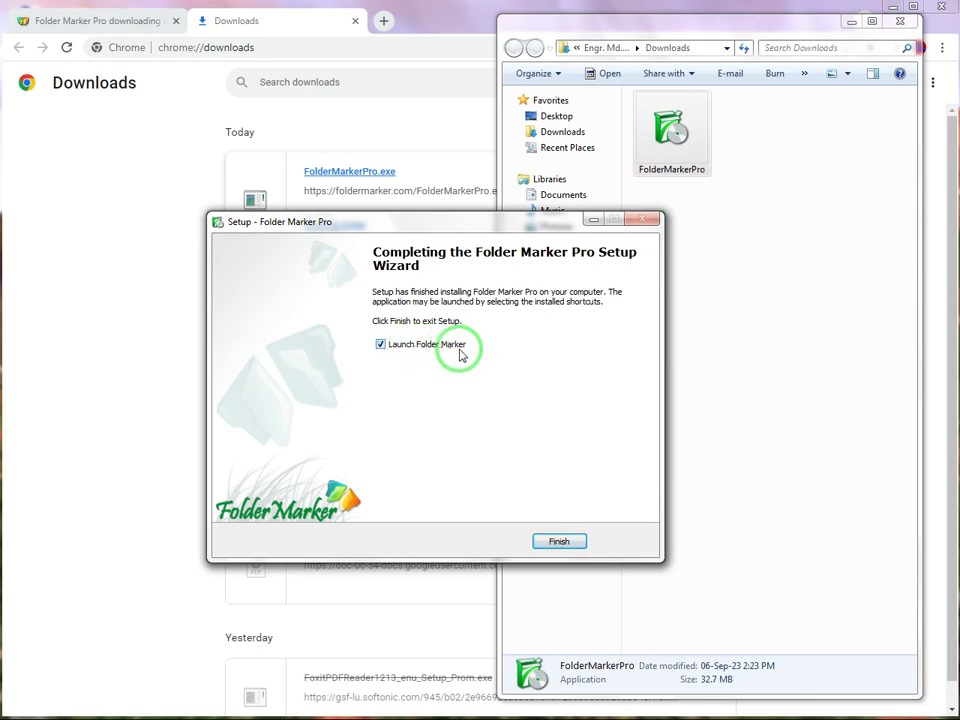
left_click(575, 560)
left_click(152, 456)
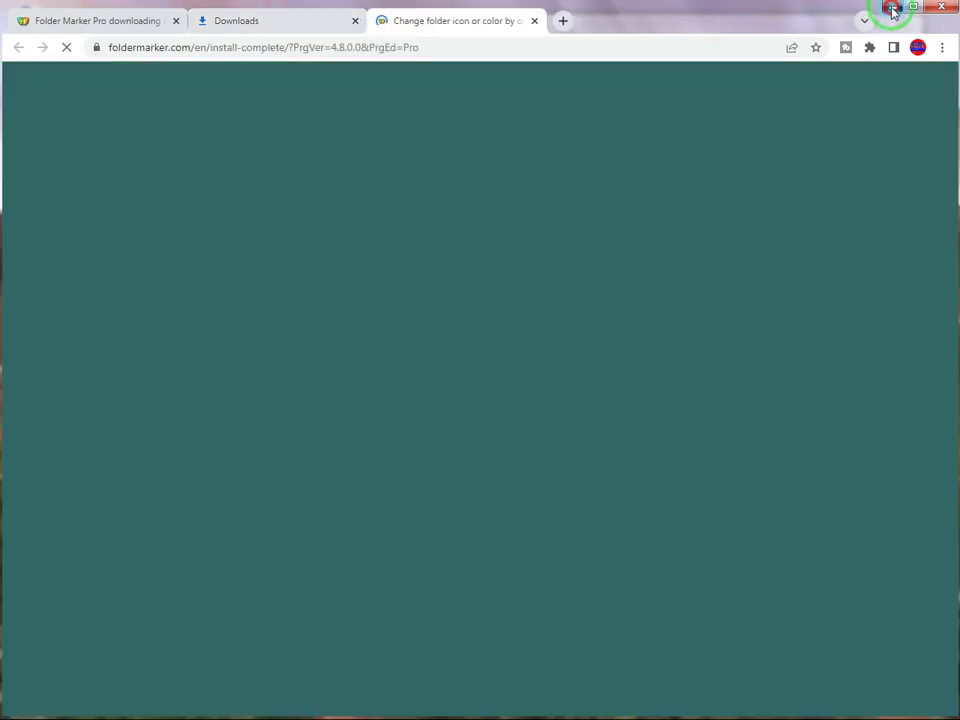
left_click(893, 10)
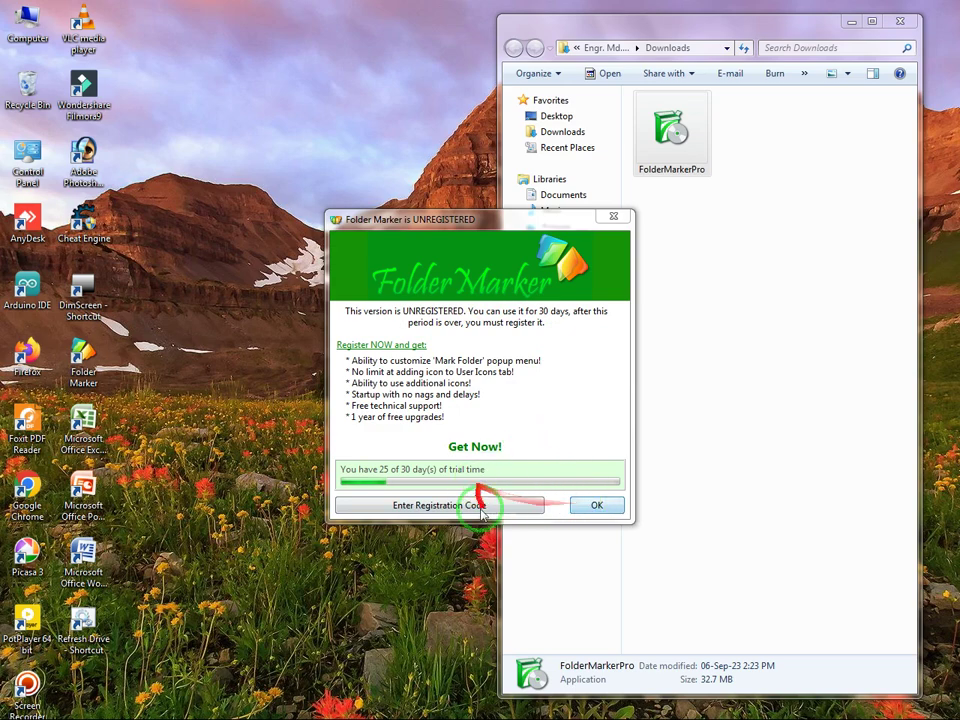
- Dismiss the unregistered version notice without registering and move the Folder Marker window closer to the middle of the desktop
left_click(613, 508)
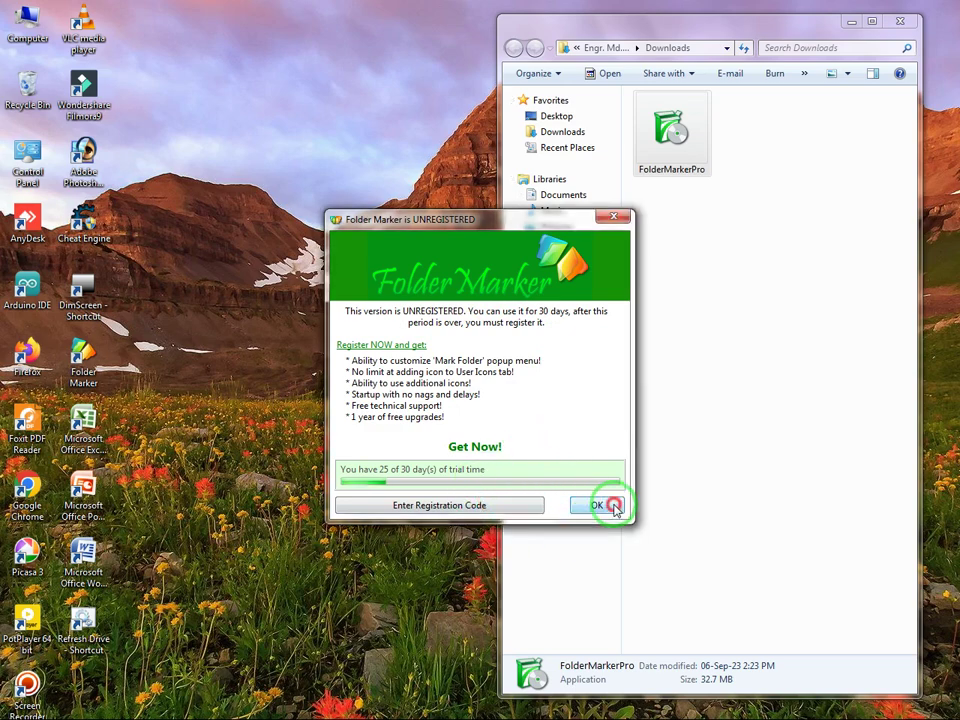
left_click(557, 438)
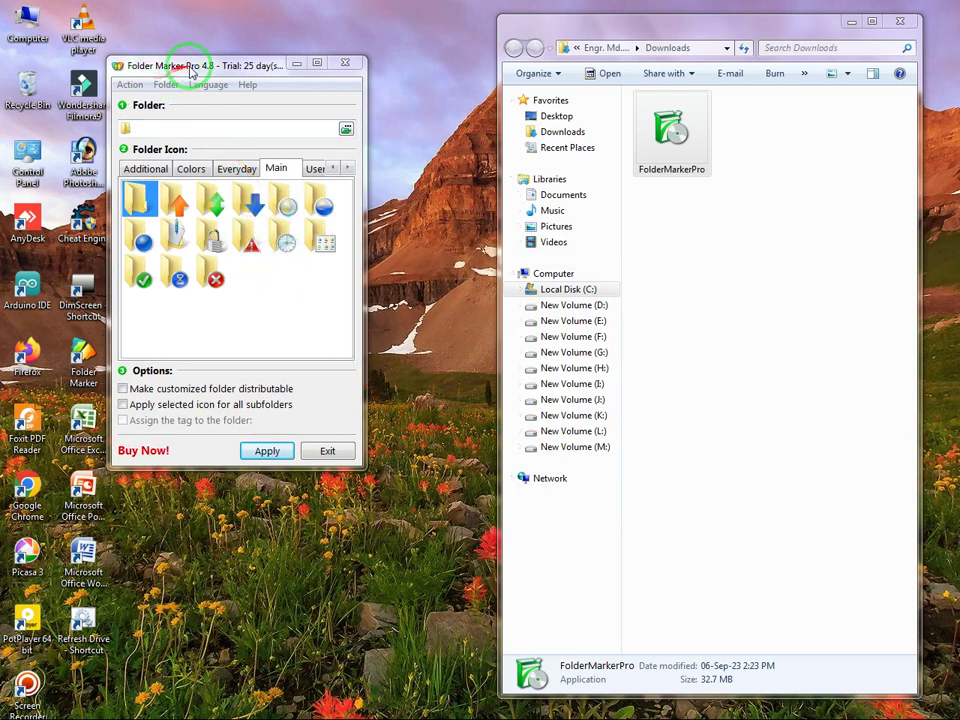
left_click_drag(192, 67, 264, 161)
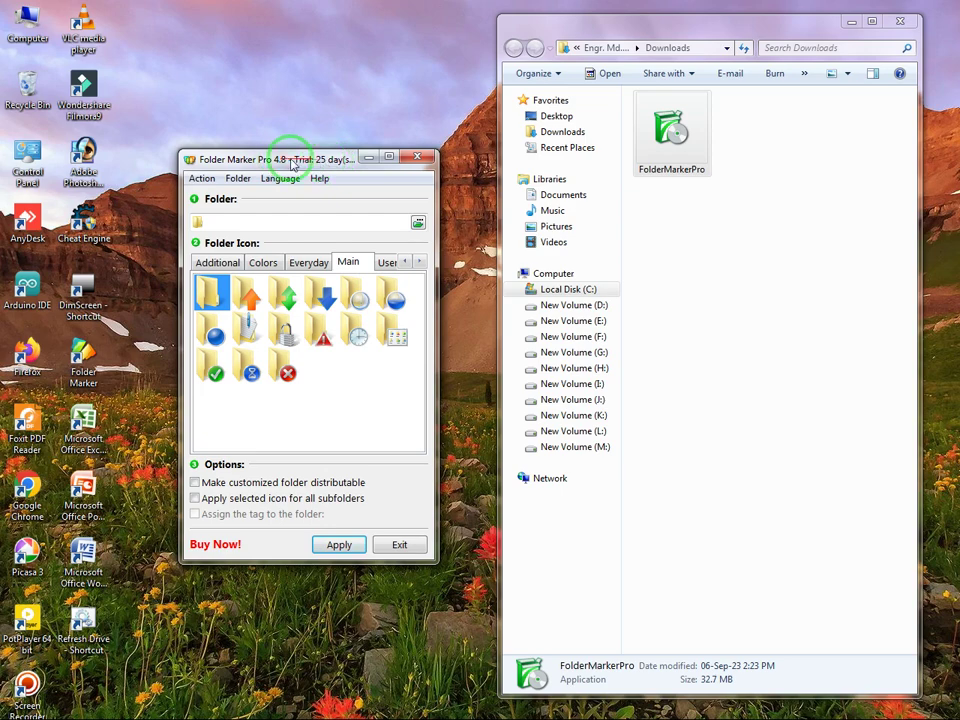
left_click(215, 182)
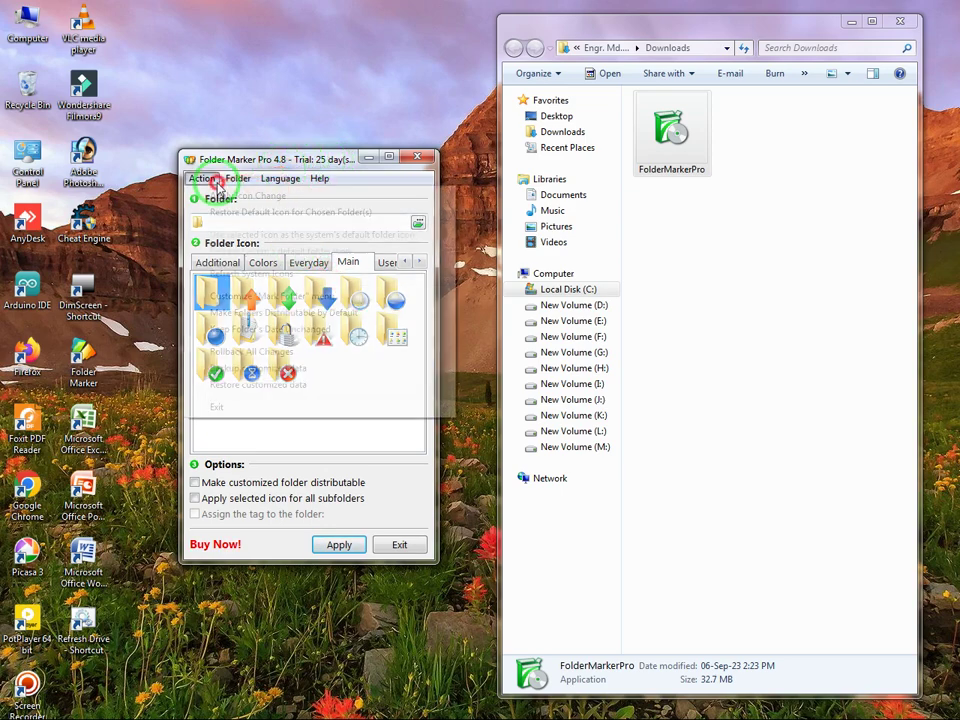
left_click(319, 180)
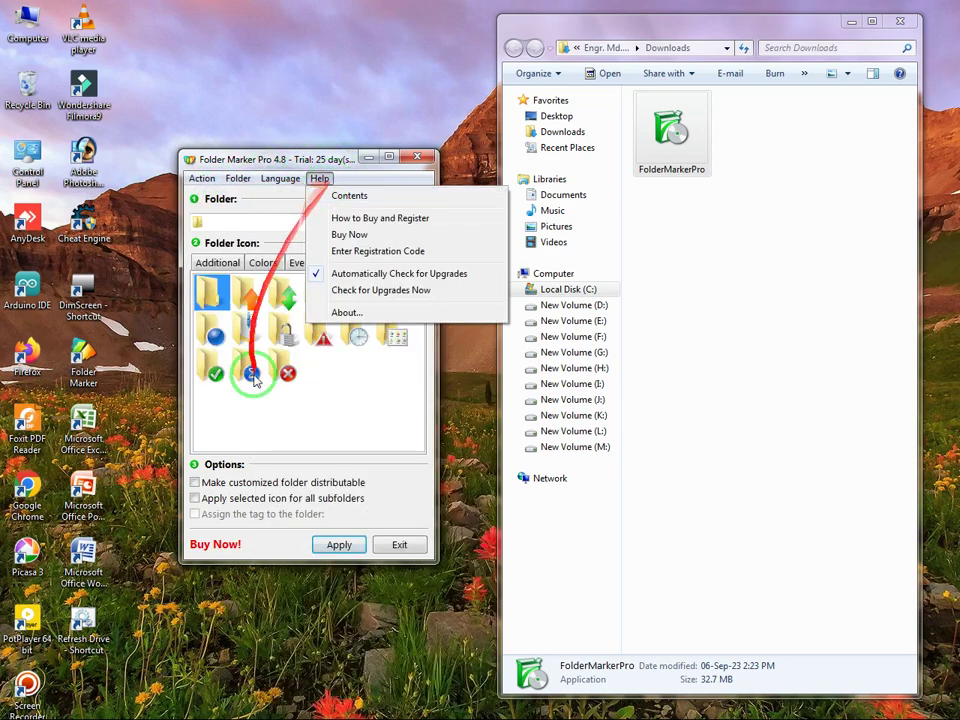
left_click(254, 375)
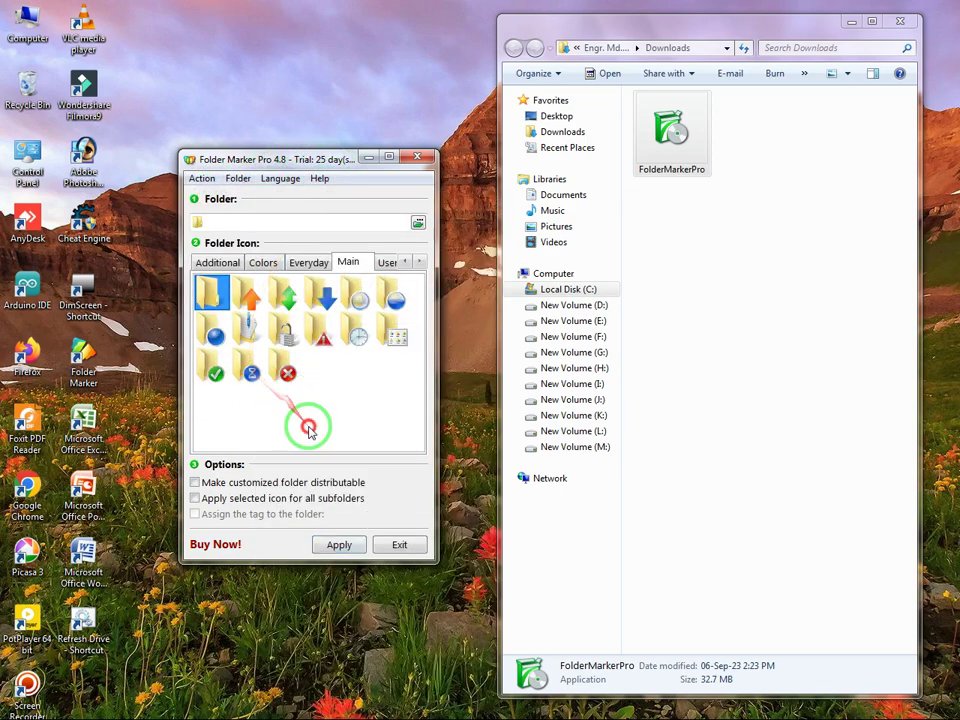
- Examine the available folder icons in the Additional, Colors, Everyday, Main, User Icons and Custom categories
left_click(229, 266)
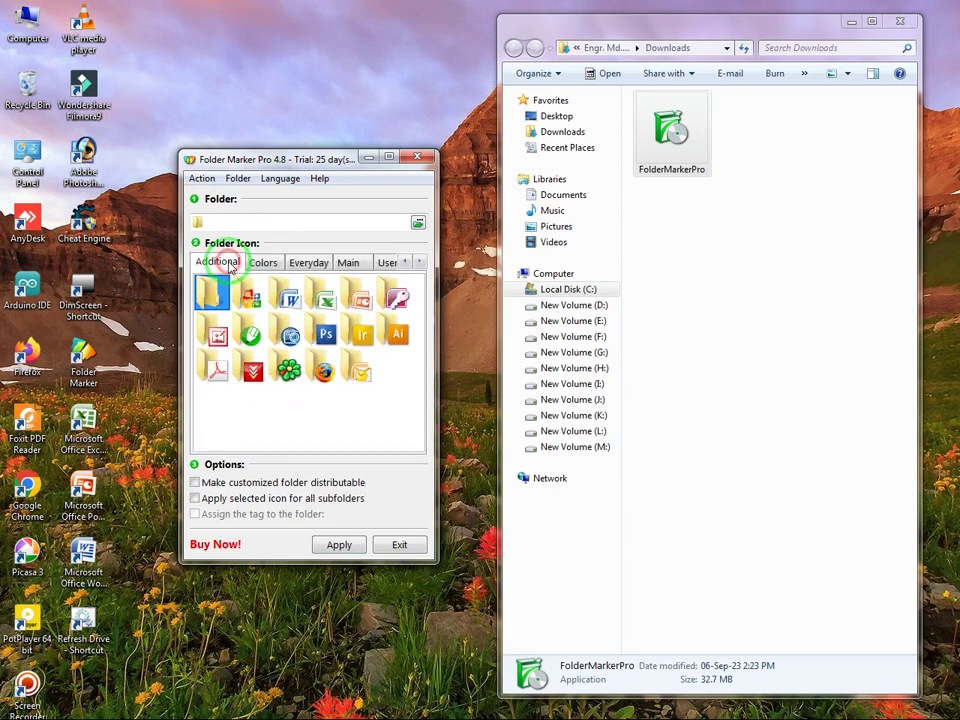
left_click(263, 262)
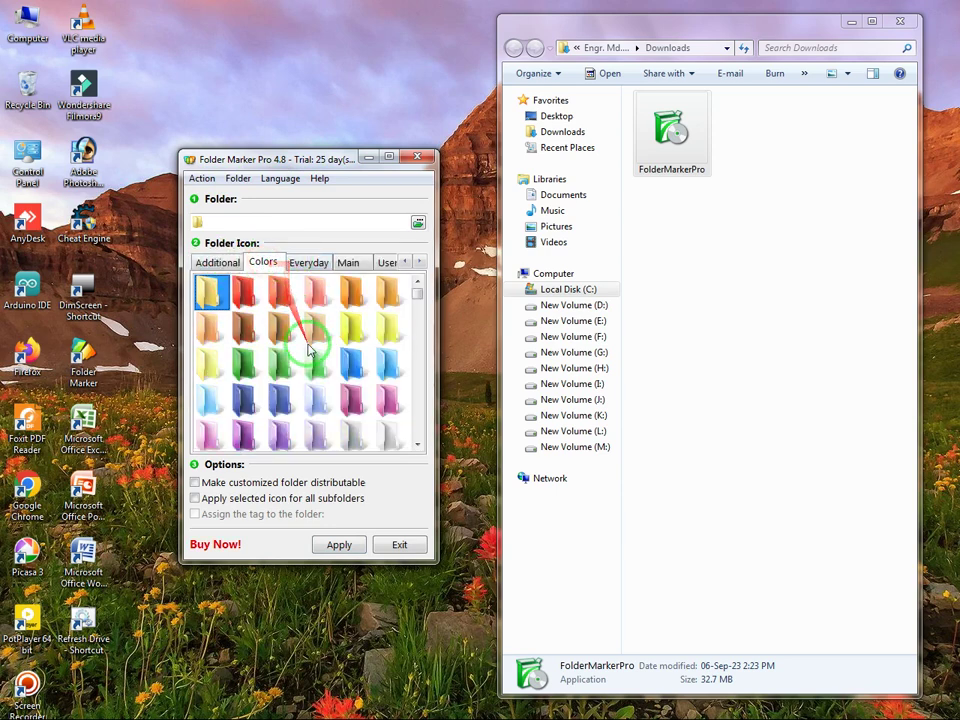
scroll(308, 345, "down", 5)
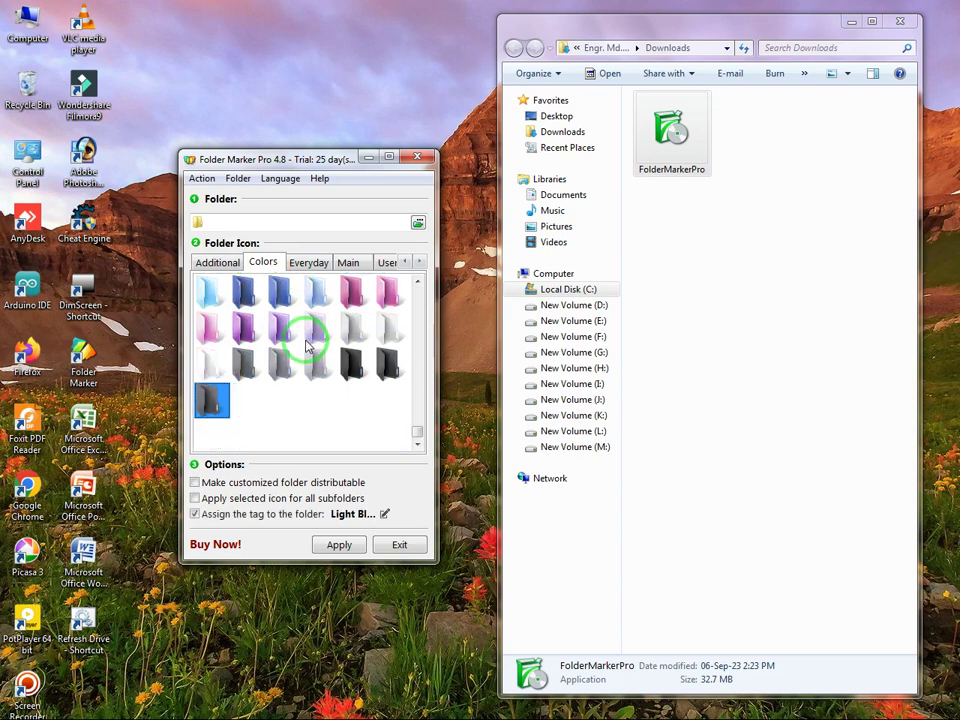
left_click(315, 268)
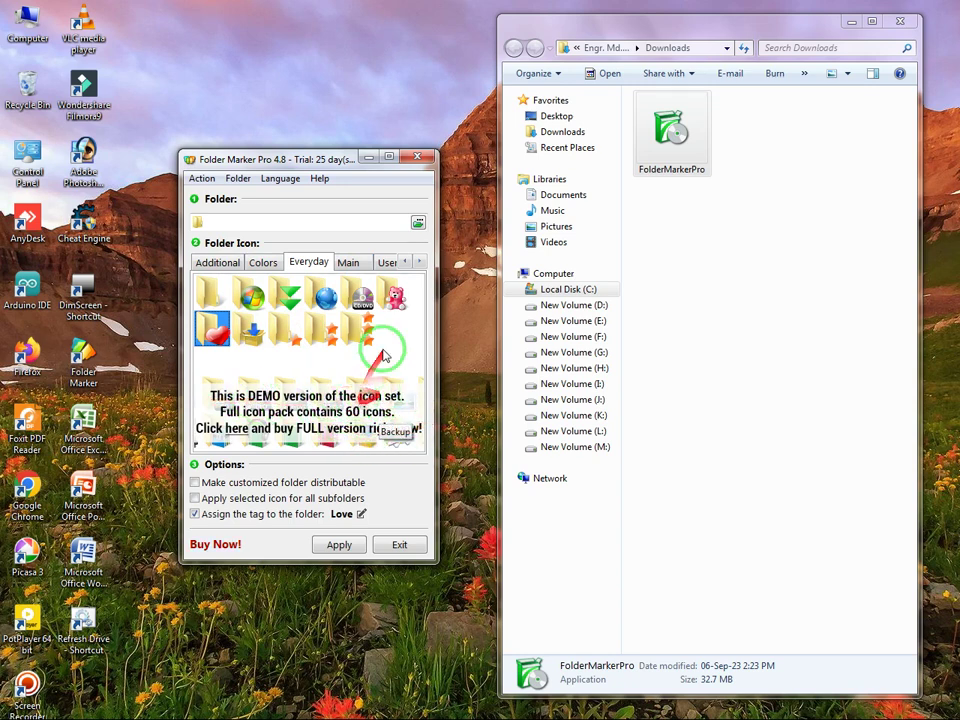
left_click(348, 262)
left_click(388, 262)
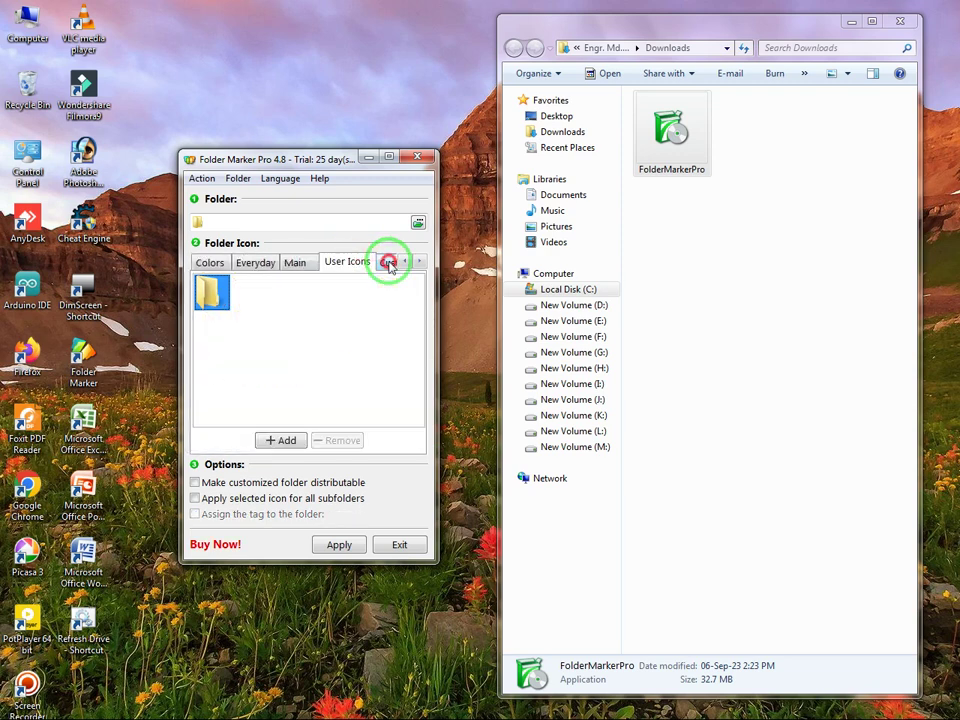
left_click(296, 262)
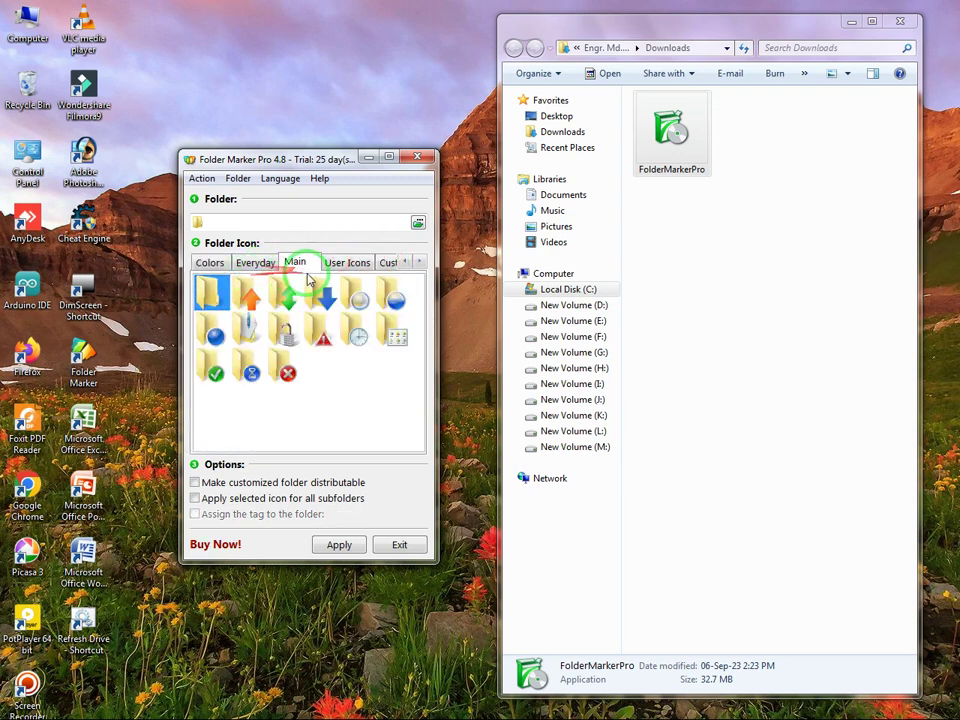
left_click(257, 262)
left_click(212, 262)
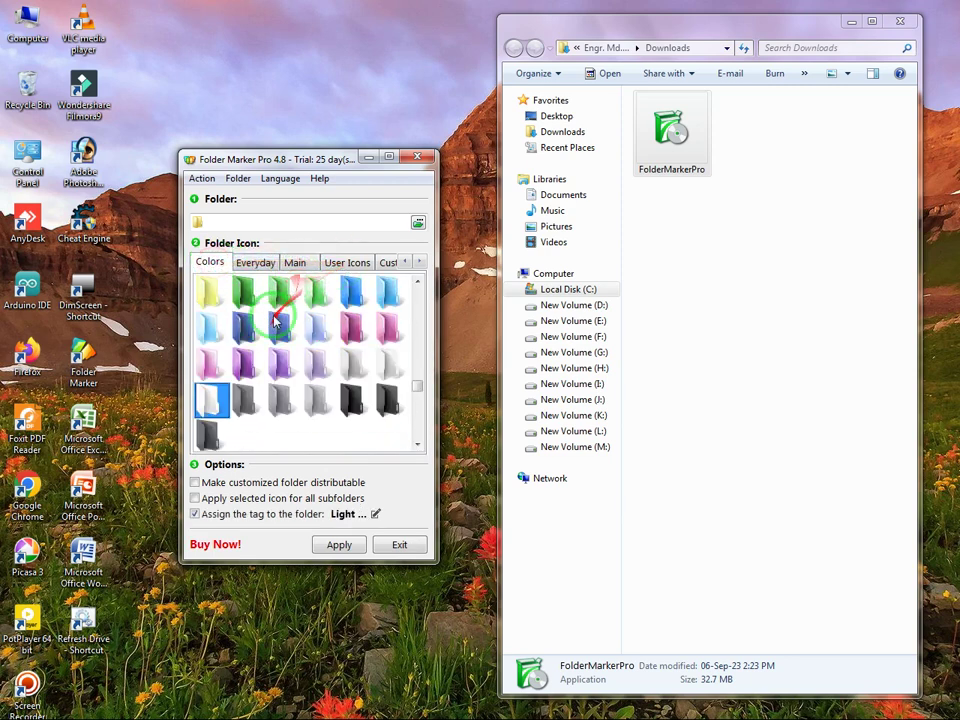
left_click(256, 262)
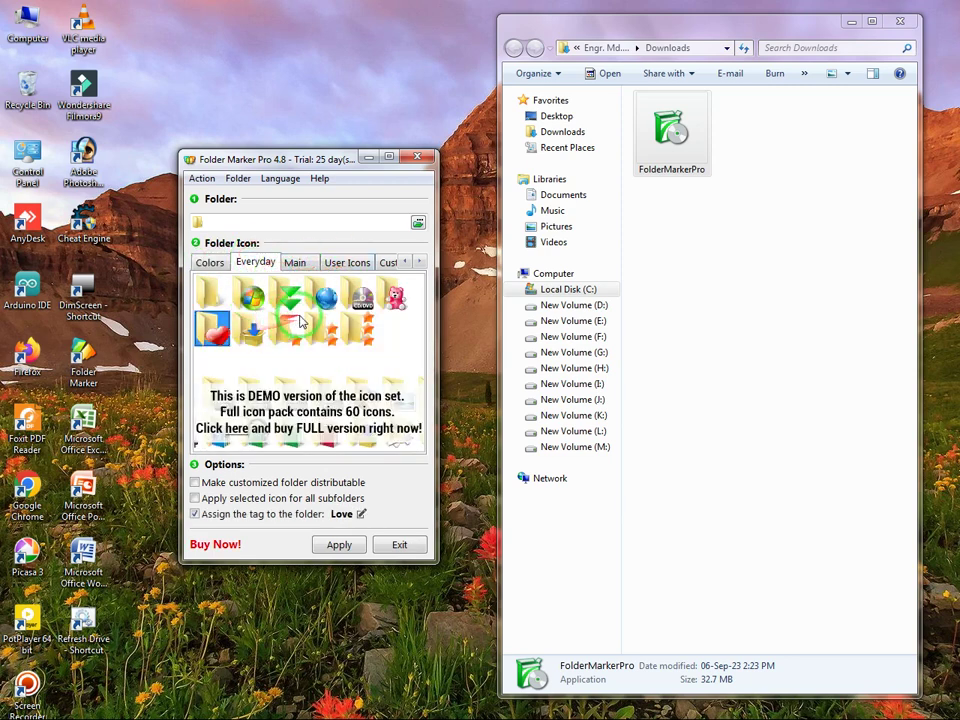
left_click(303, 263)
left_click(347, 262)
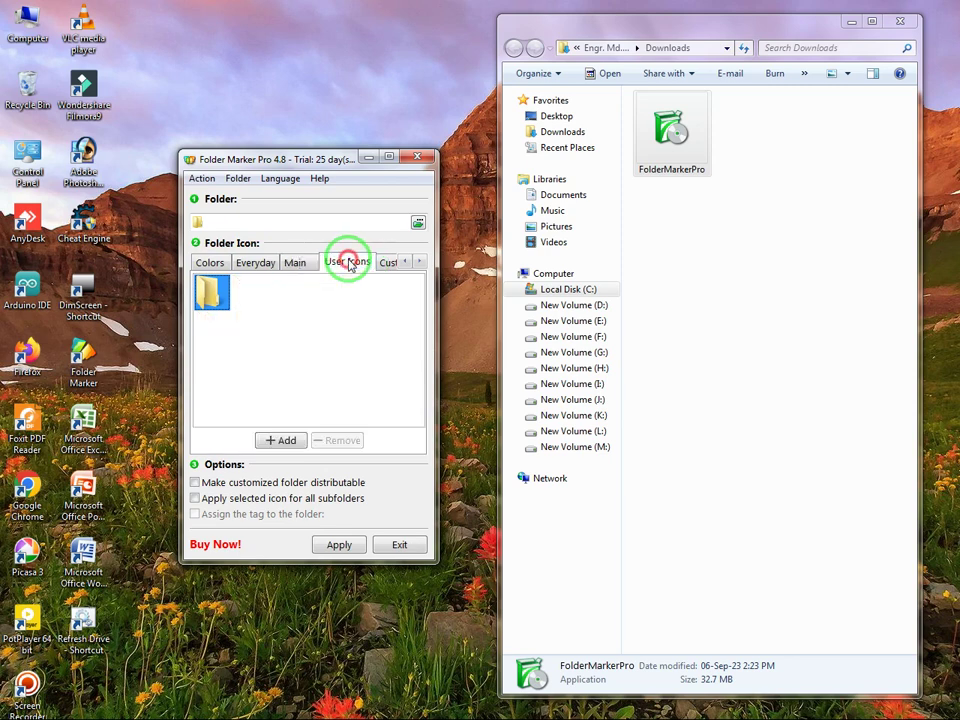
left_click(398, 263)
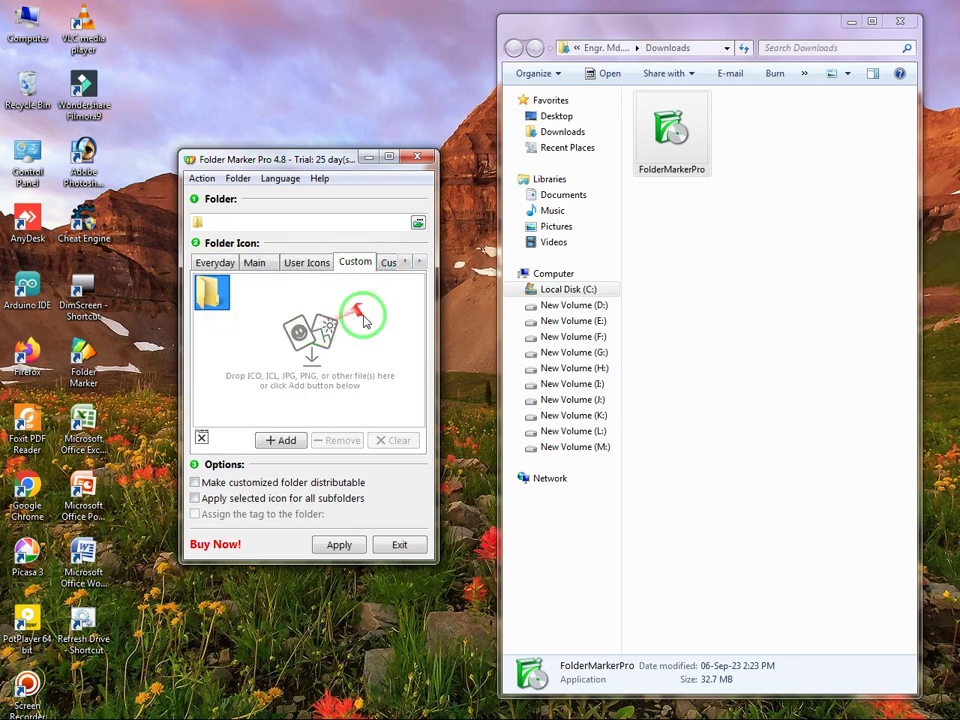
- Review the Everyday icon set again, checking the individual folder icons it offers
left_click(216, 263)
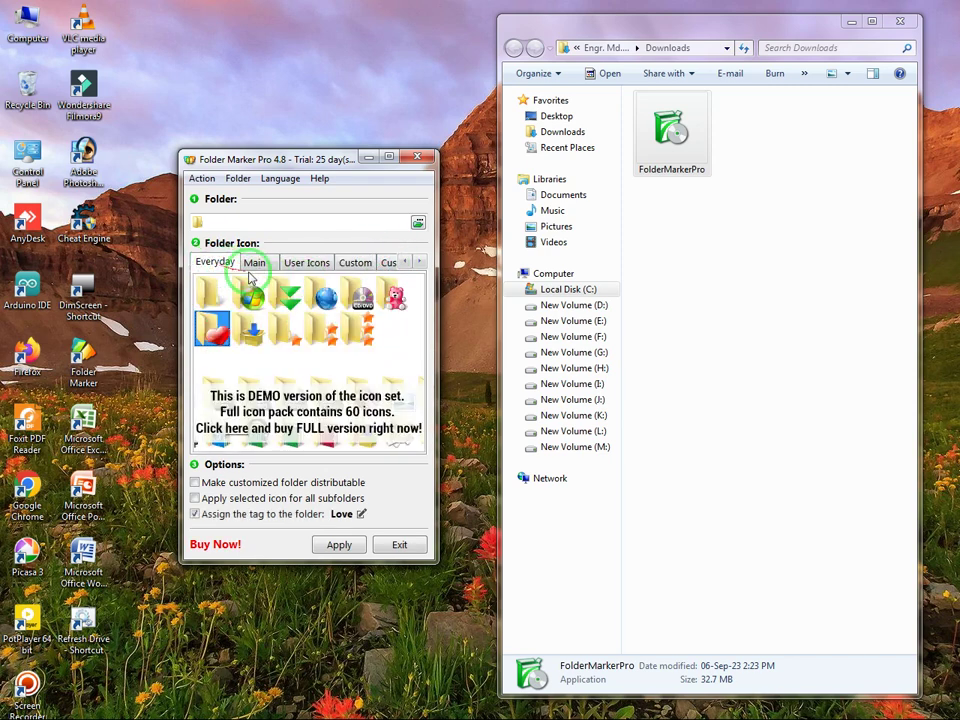
left_click(255, 265)
left_click(213, 265)
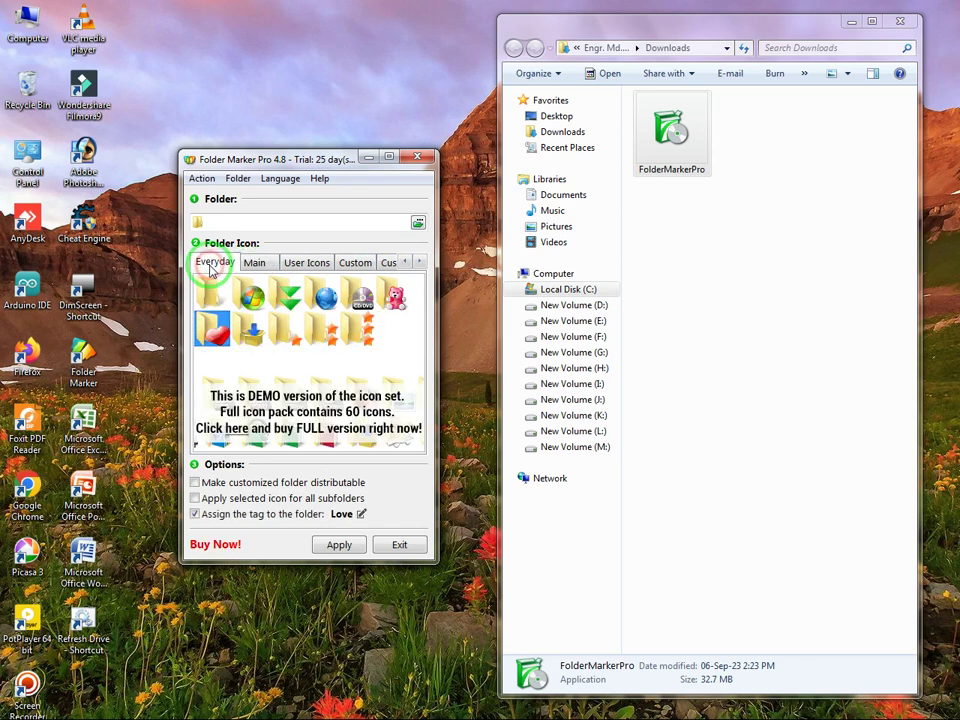
left_click(398, 343)
left_click(215, 263)
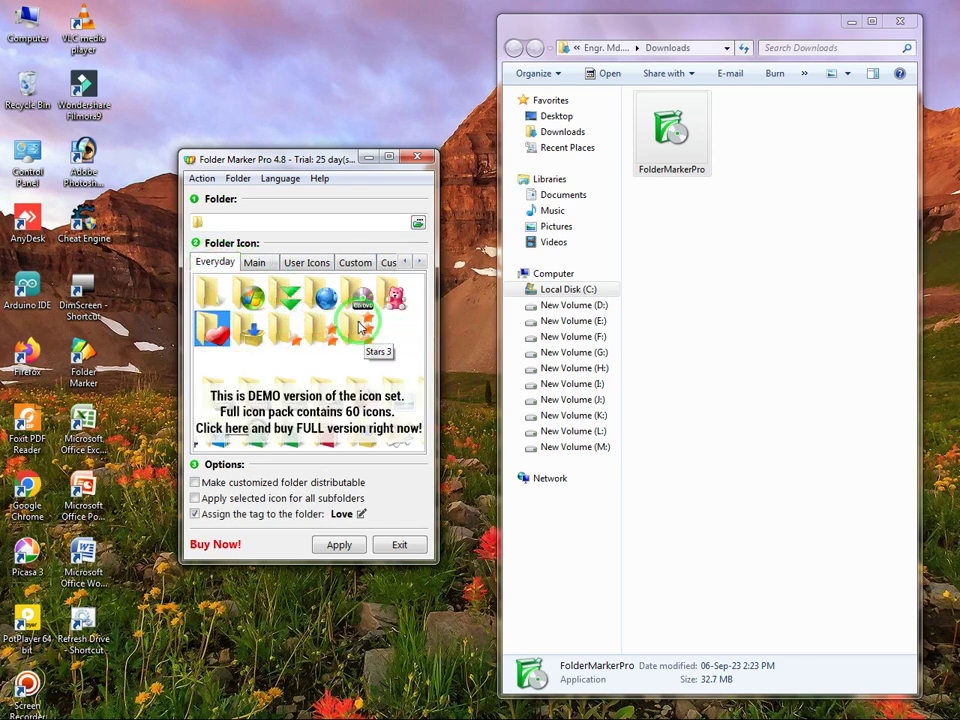
- Switch to the Windows Explorer window with the Music library and maximize it to show its folders
key("alt+Tab")
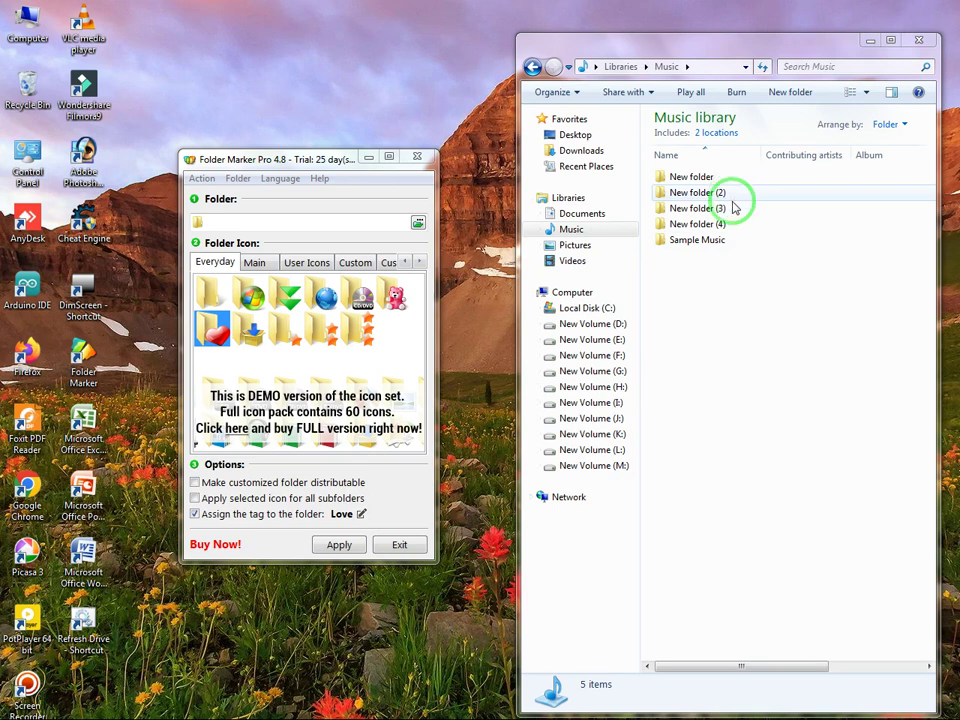
left_click_drag(729, 330, 724, 157)
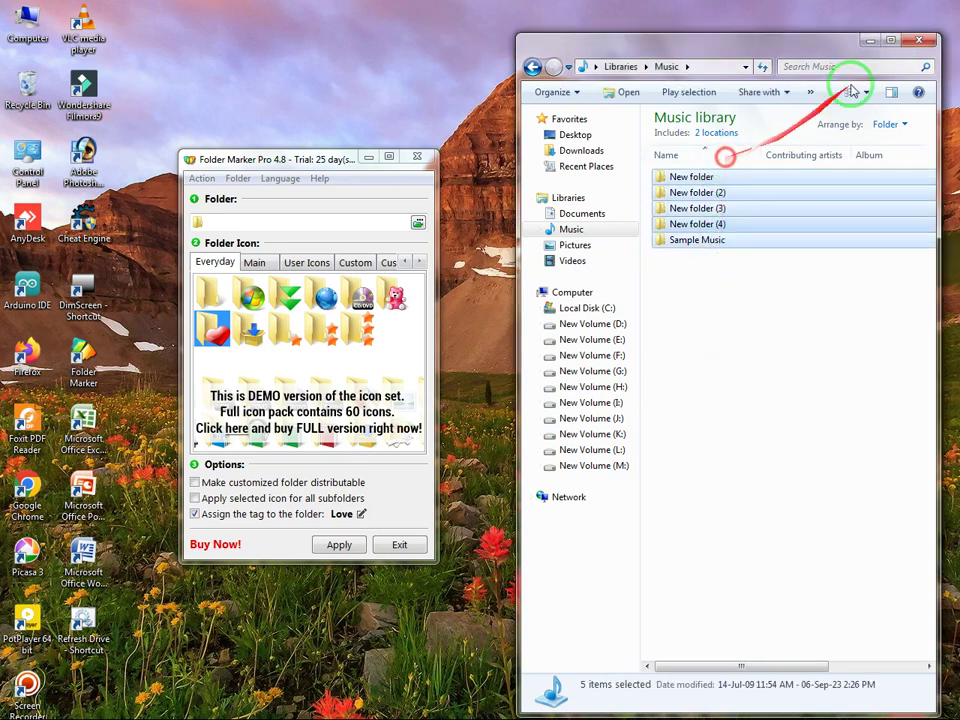
left_click(889, 40)
left_click(339, 310)
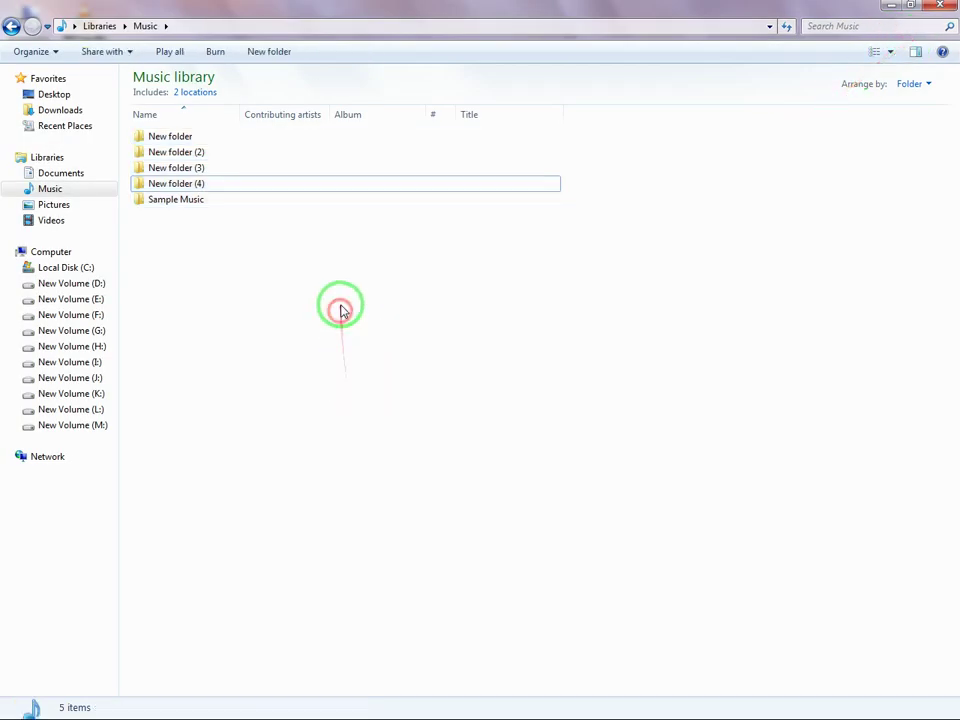
left_click(216, 162)
left_click(273, 270)
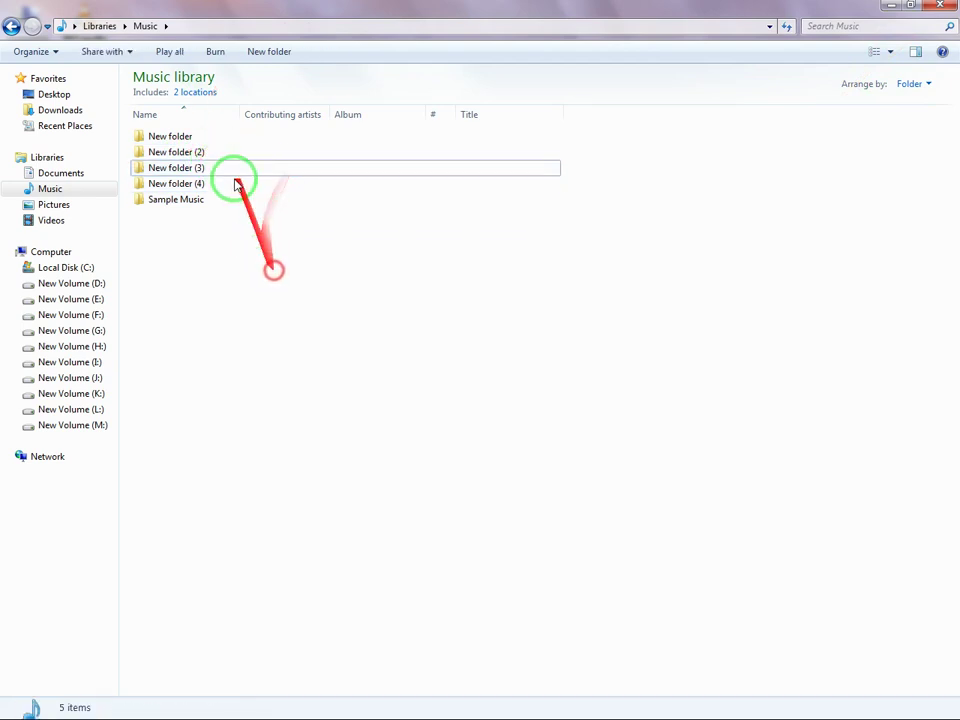
left_click(227, 169)
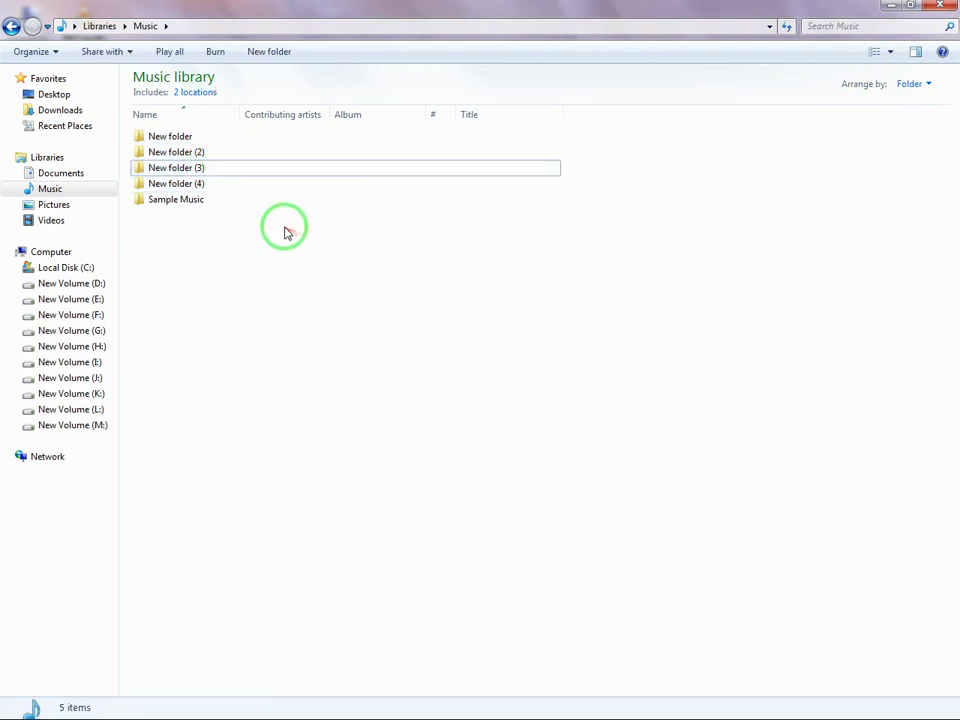
- Mark New folder (4) with the standard Red color using Mark Folder and dismiss the unregistered version notice
left_click(232, 181)
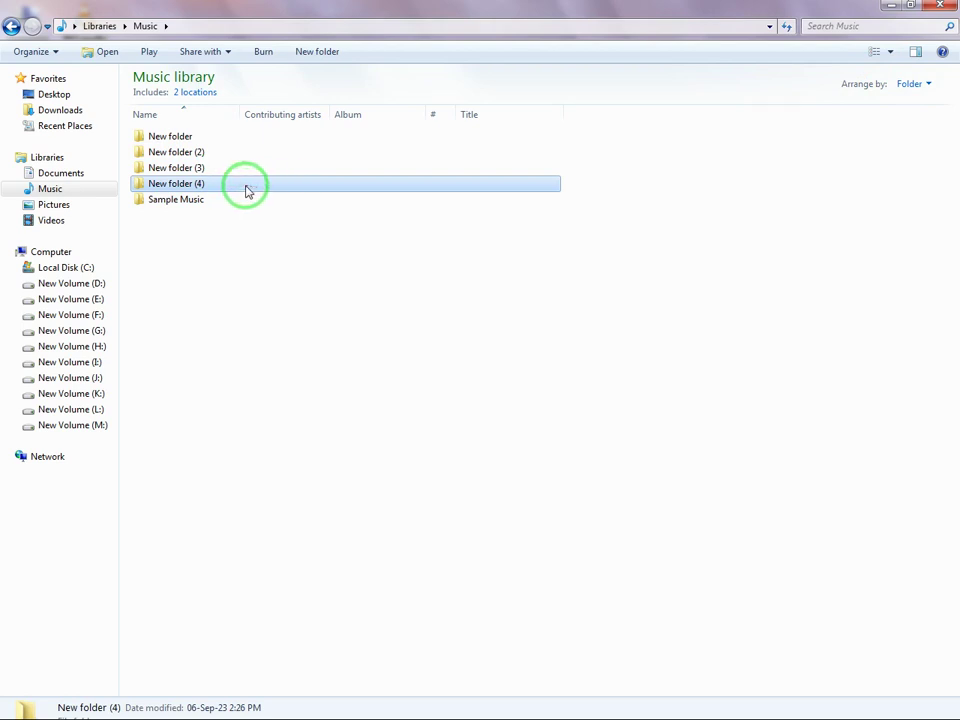
right_click(246, 189)
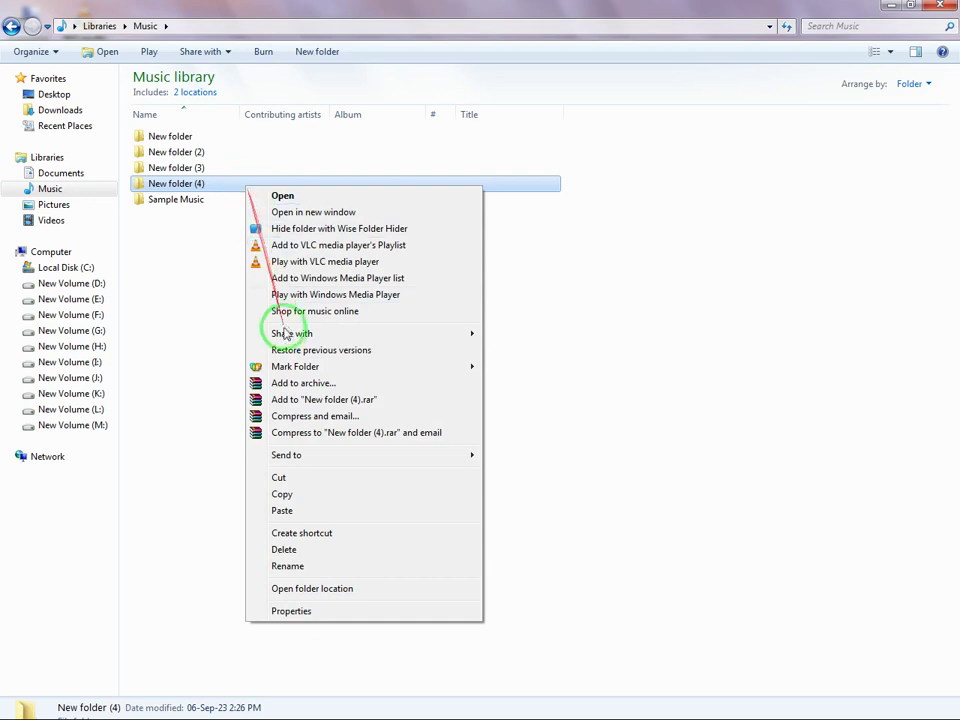
mouse_move(333, 370)
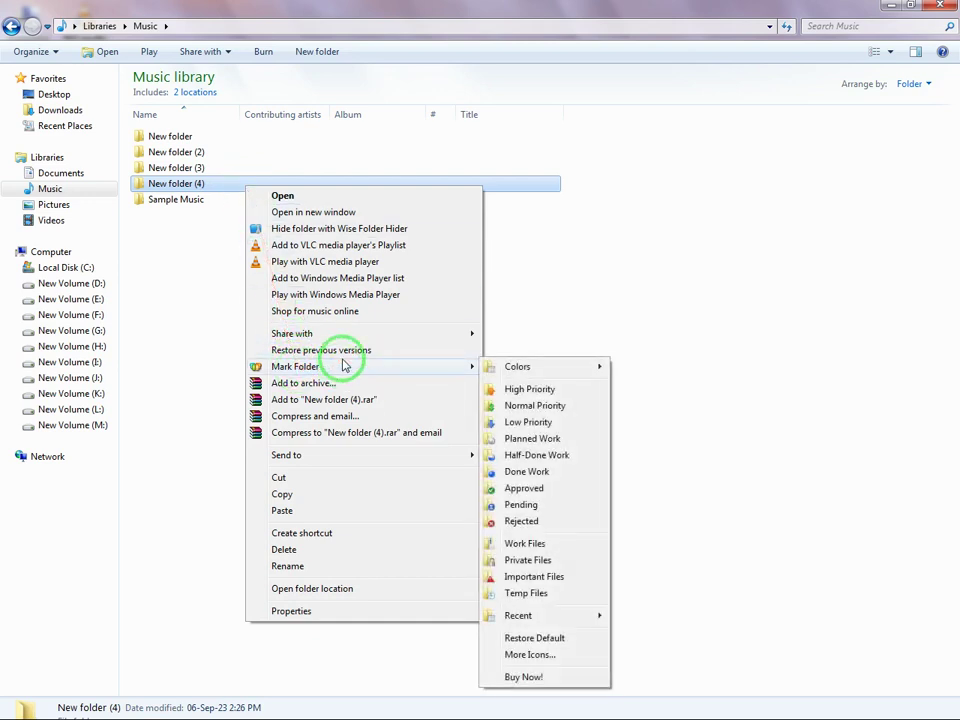
mouse_move(516, 369)
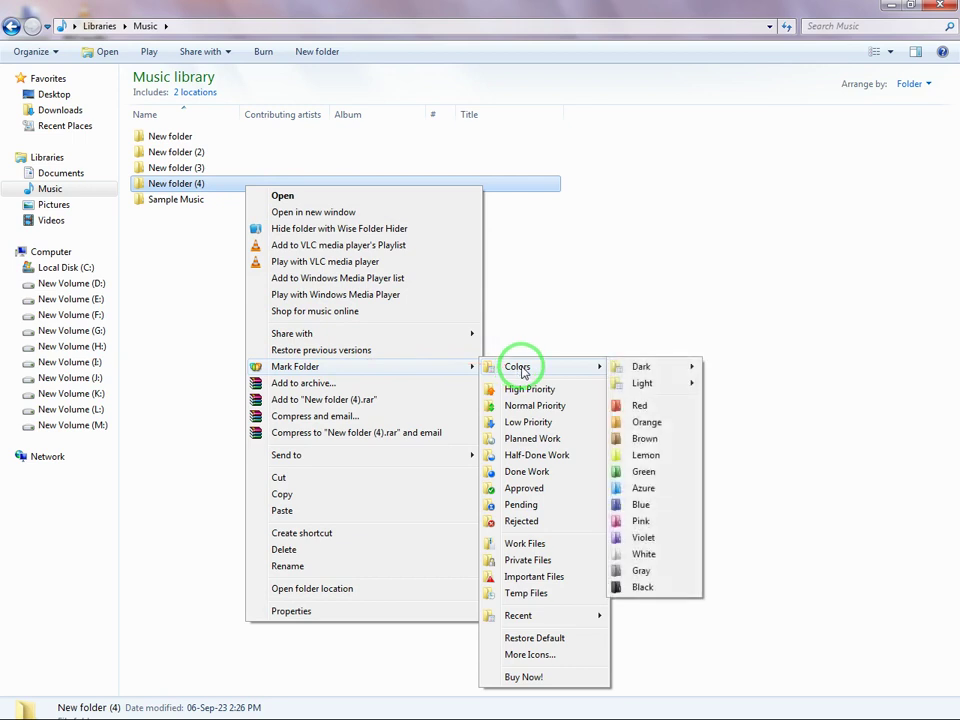
mouse_move(678, 378)
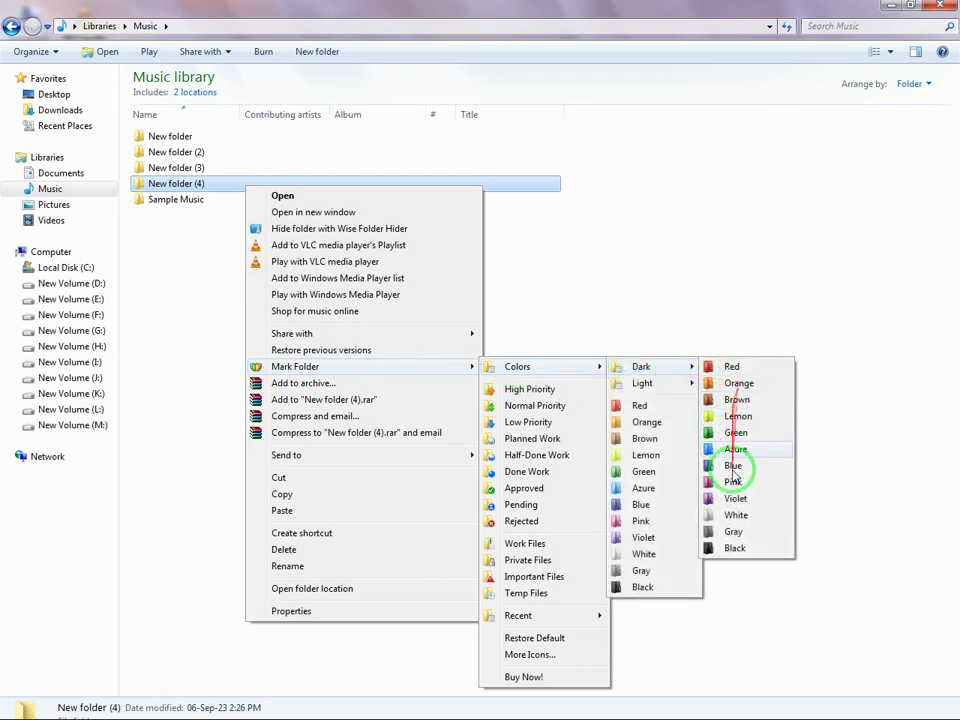
mouse_move(674, 385)
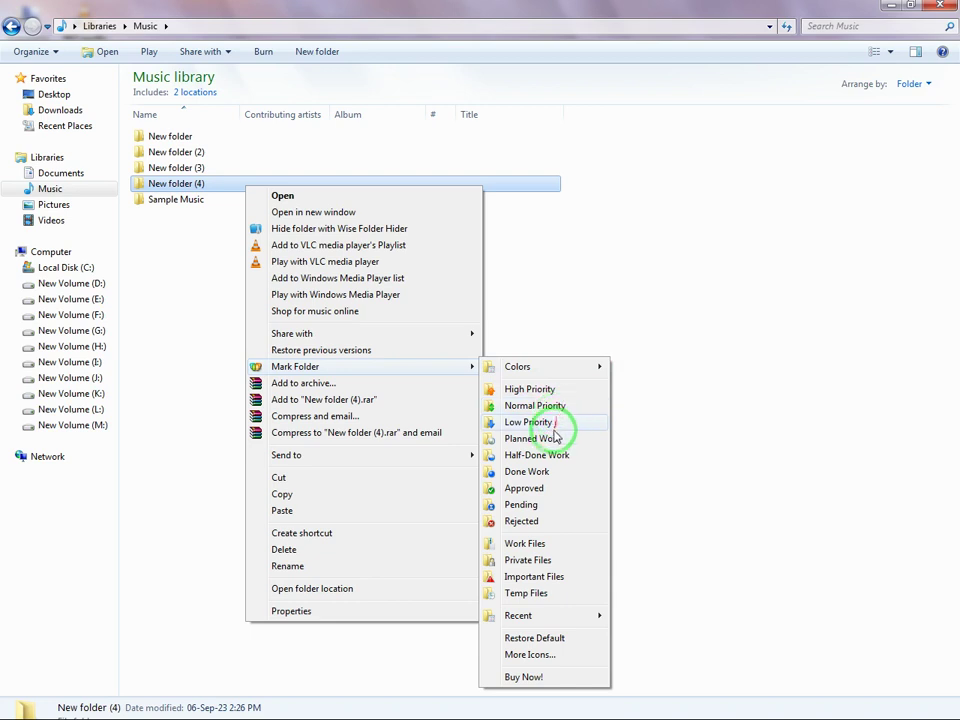
left_click(548, 512)
mouse_move(565, 368)
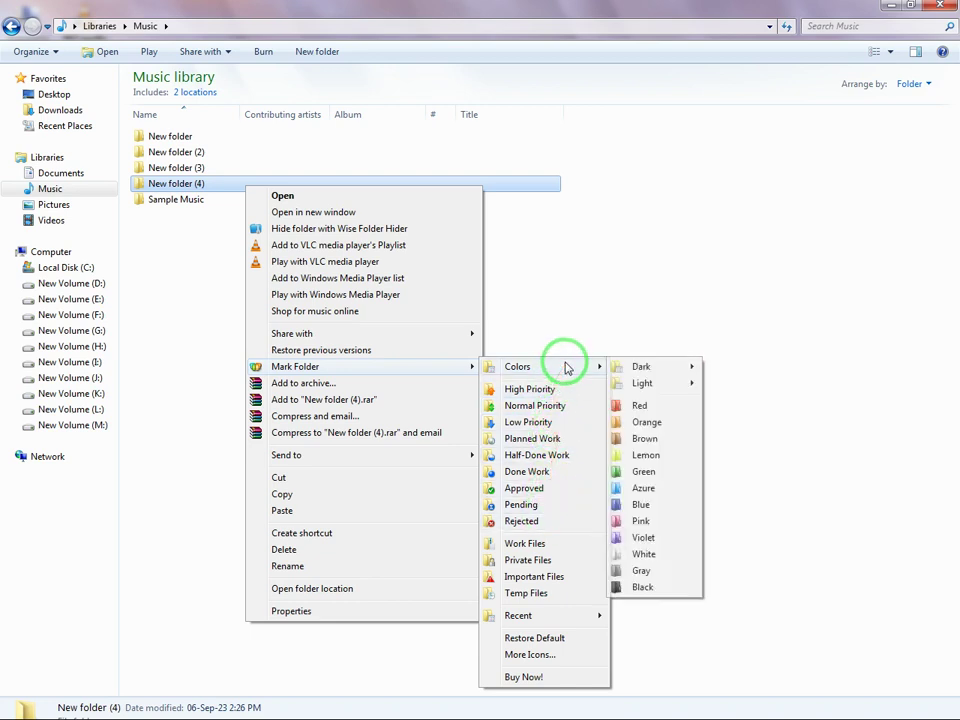
left_click(654, 408)
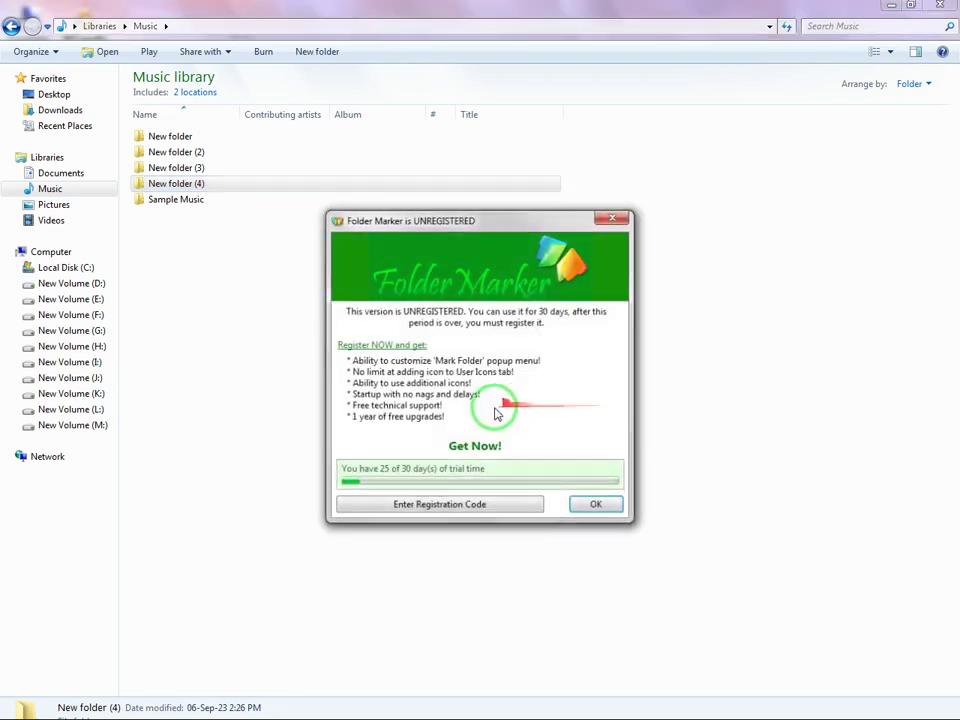
left_click(585, 505)
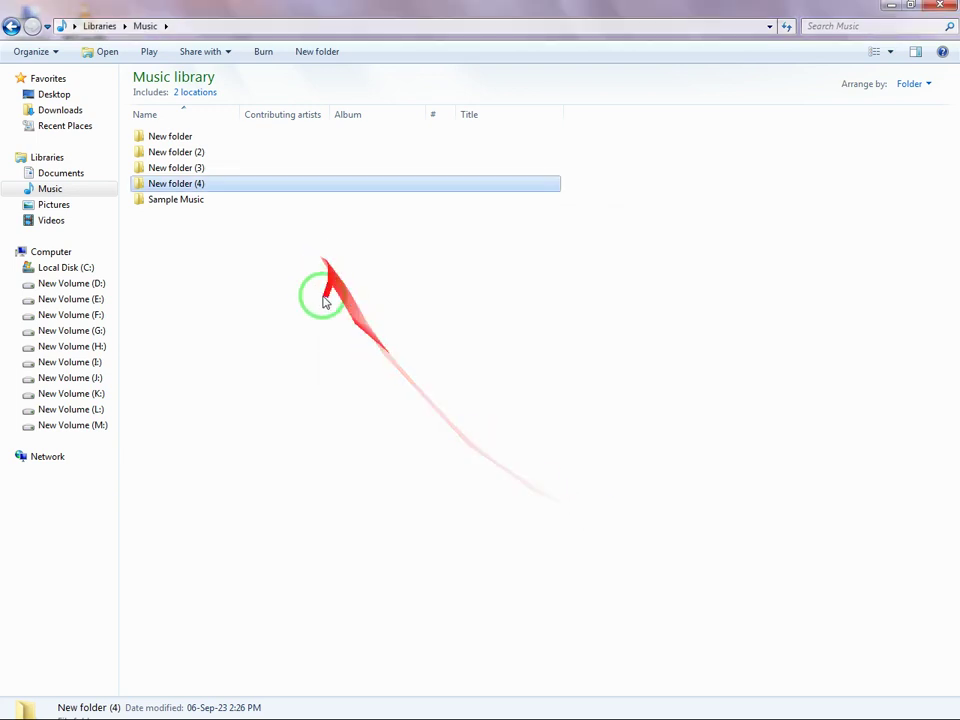
- Refresh the Music library listing and check the icon of New folder (4)
left_click(334, 315)
right_click(289, 302)
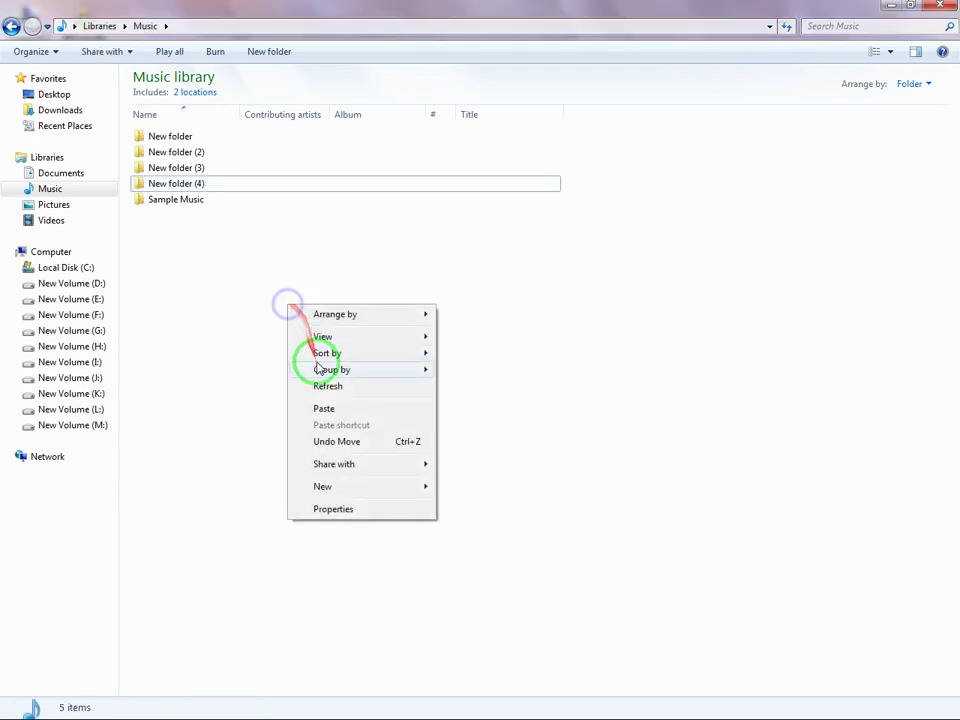
left_click(318, 386)
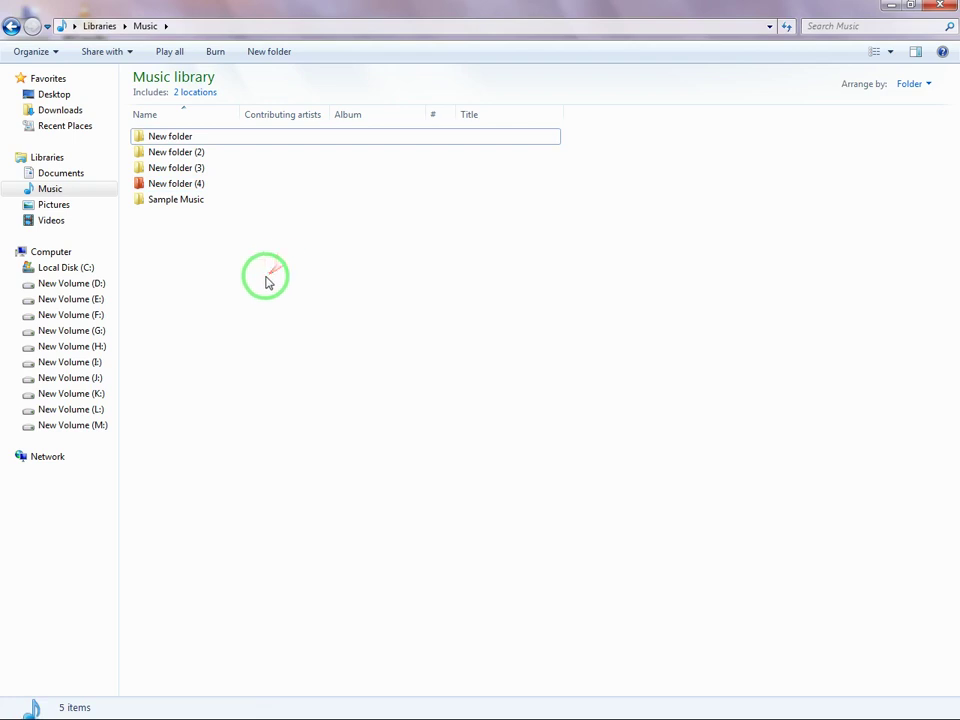
left_click(197, 184)
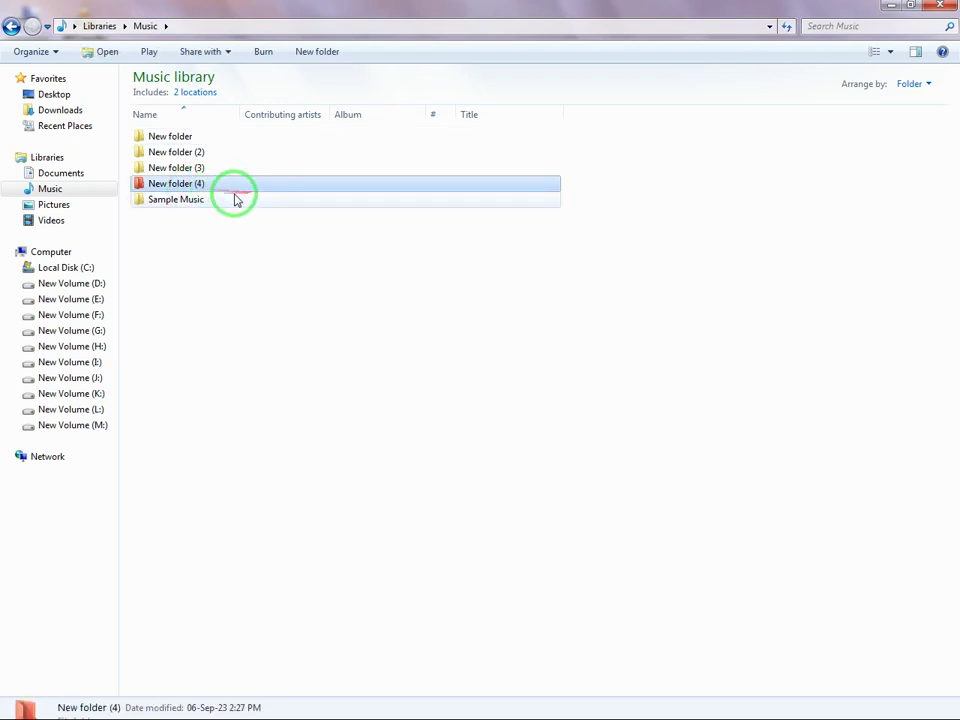
mouse_move(235, 190)
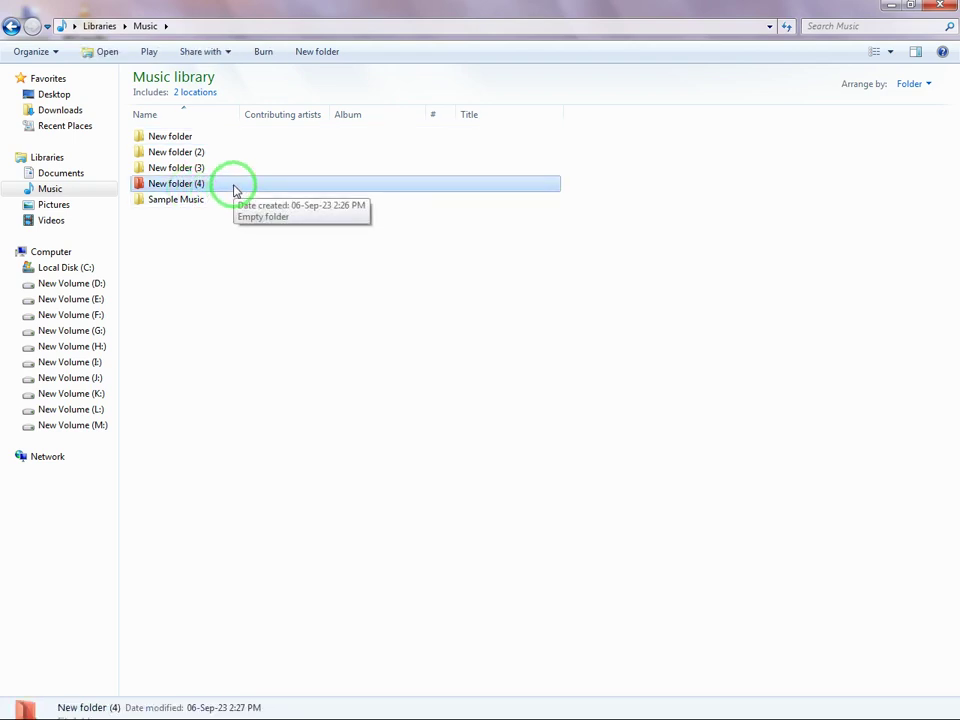
left_click(236, 246)
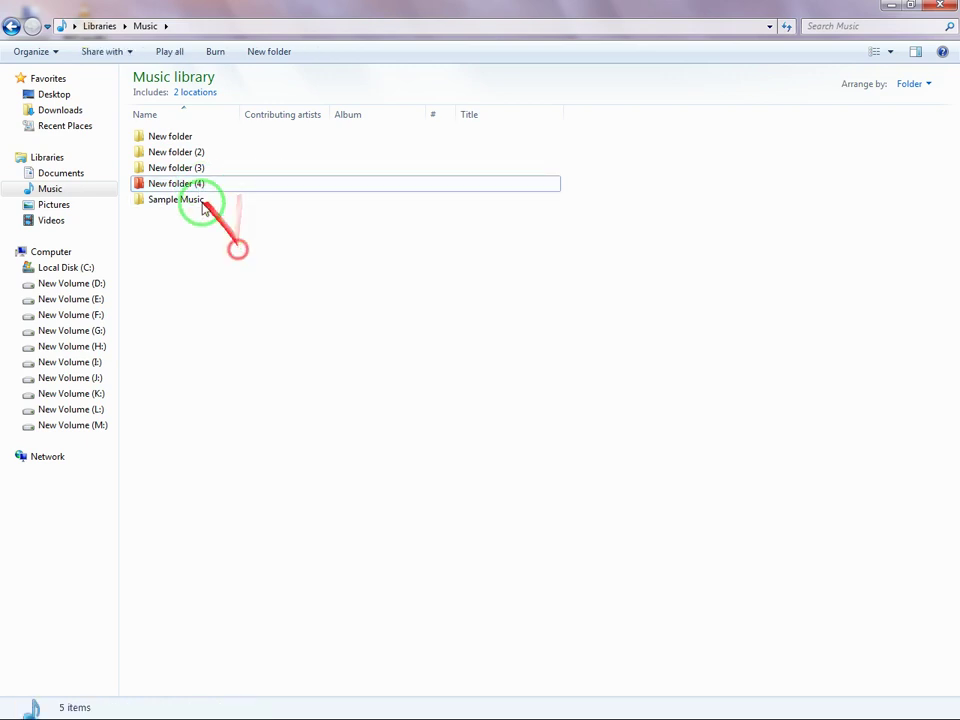
mouse_move(226, 193)
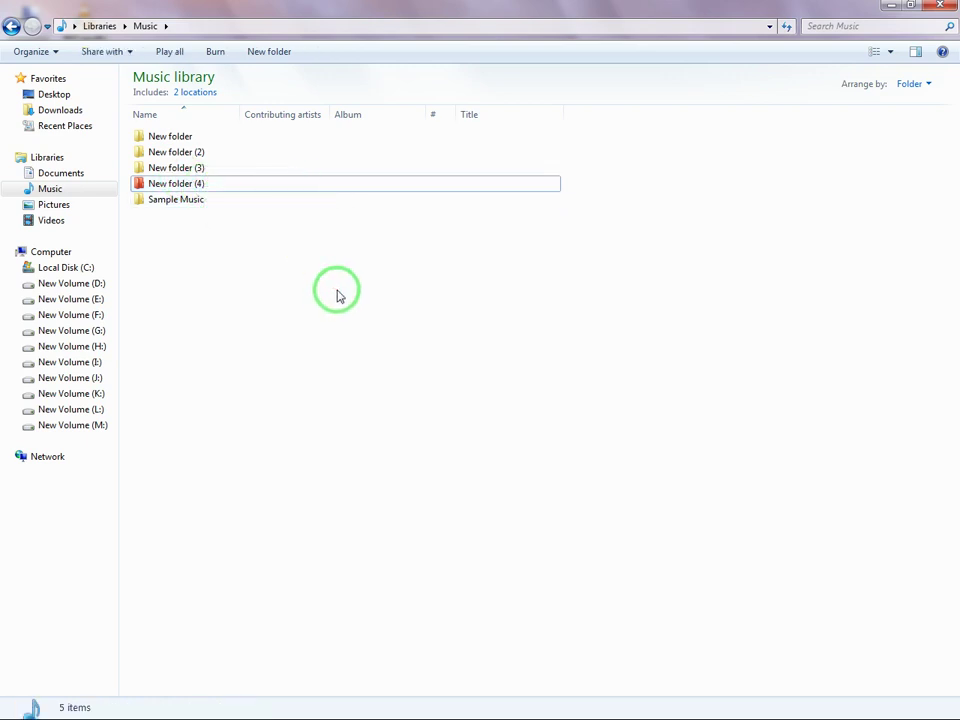
right_click(297, 273)
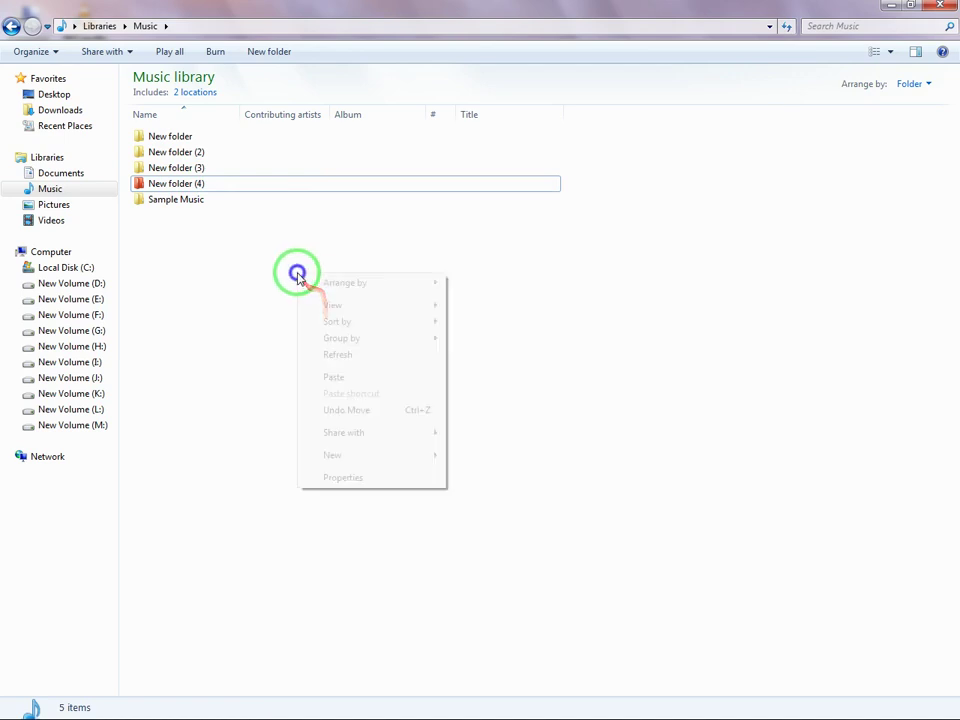
left_click(336, 356)
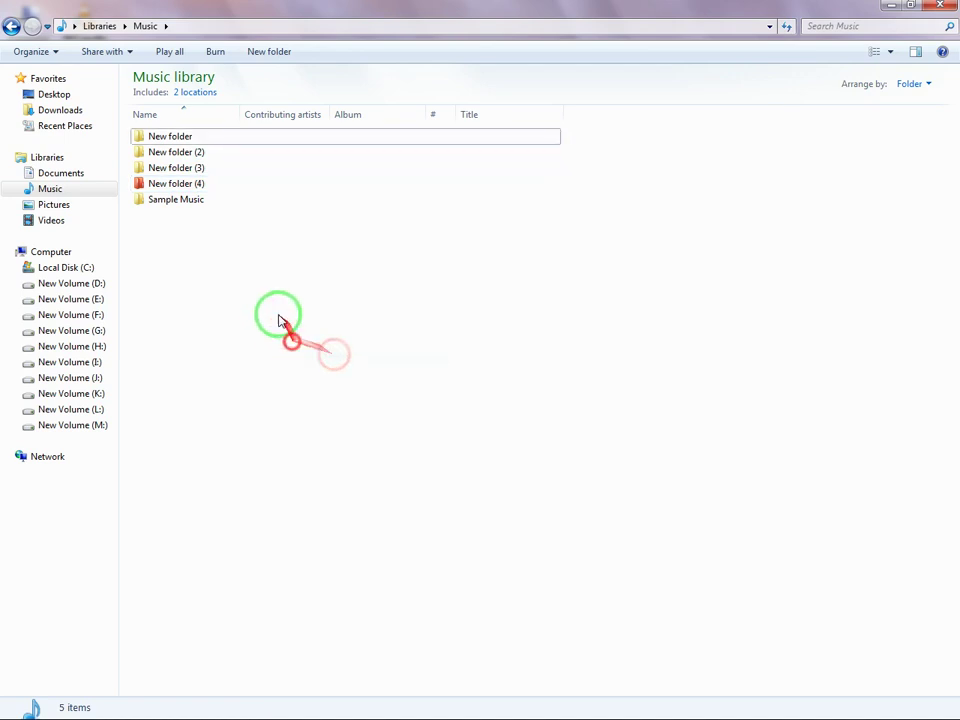
- Mark New folder (3) as High Priority using Mark Folder and dismiss the unregistered version notice
left_click(200, 169)
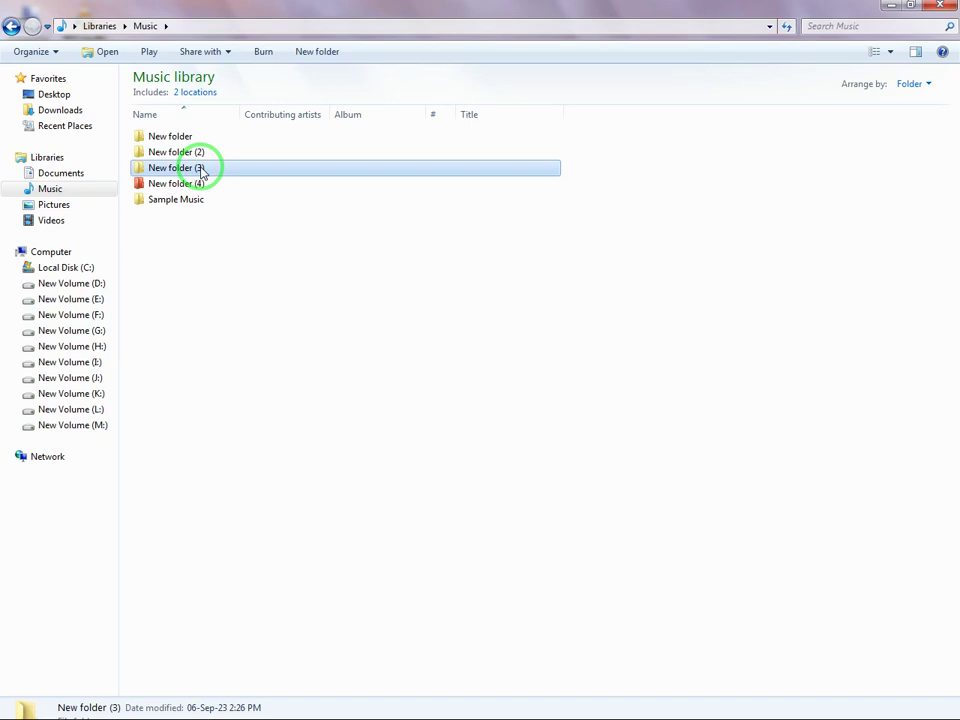
right_click(201, 170)
mouse_move(249, 350)
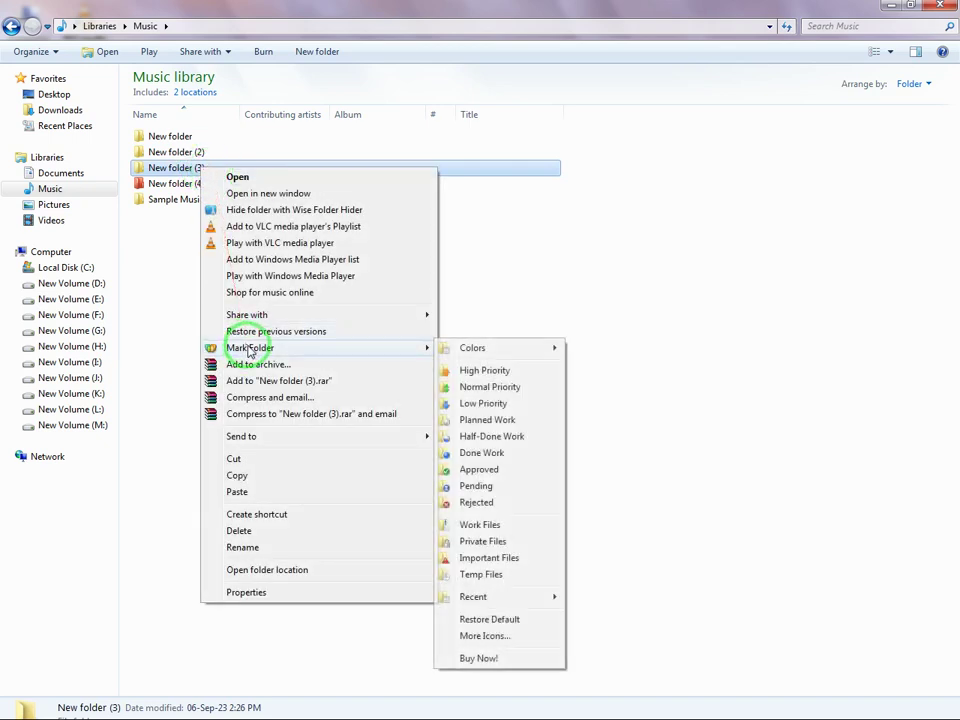
right_click(176, 170)
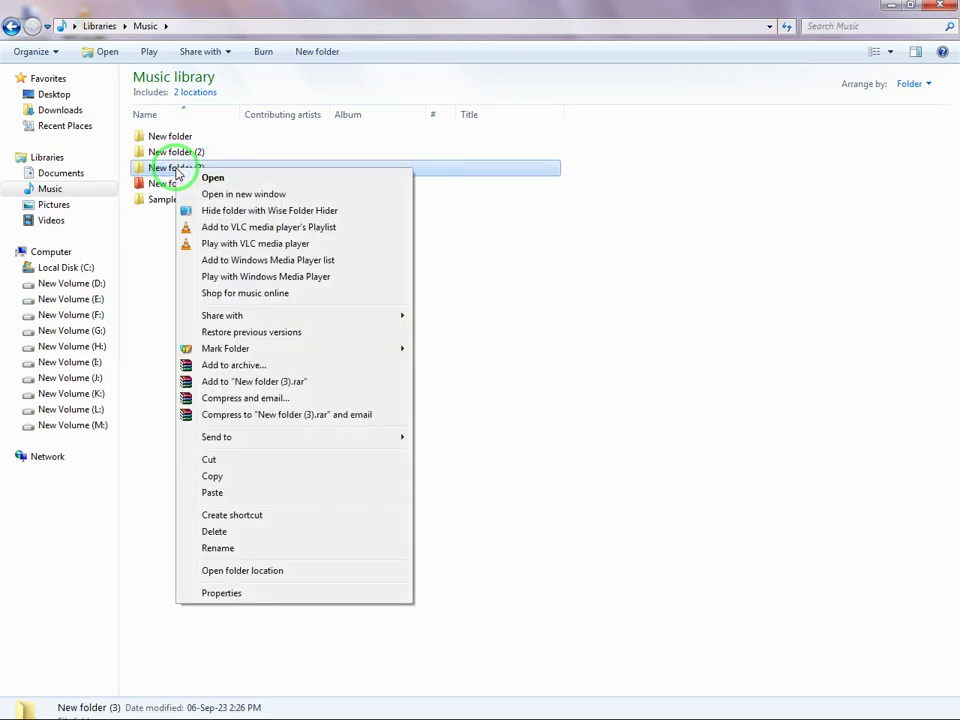
mouse_move(214, 350)
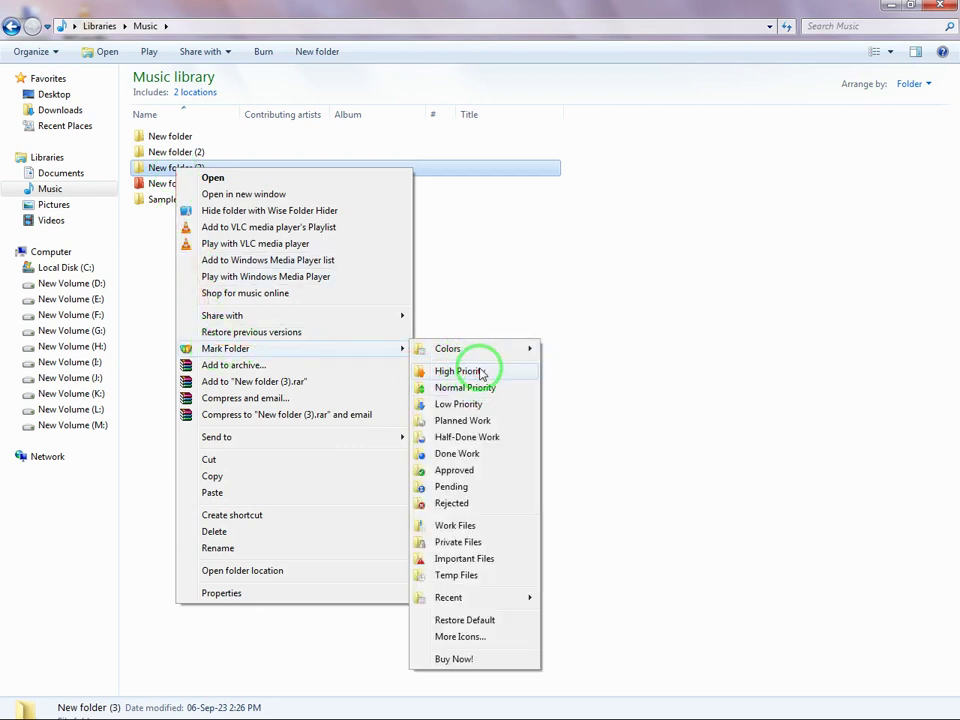
left_click(480, 372)
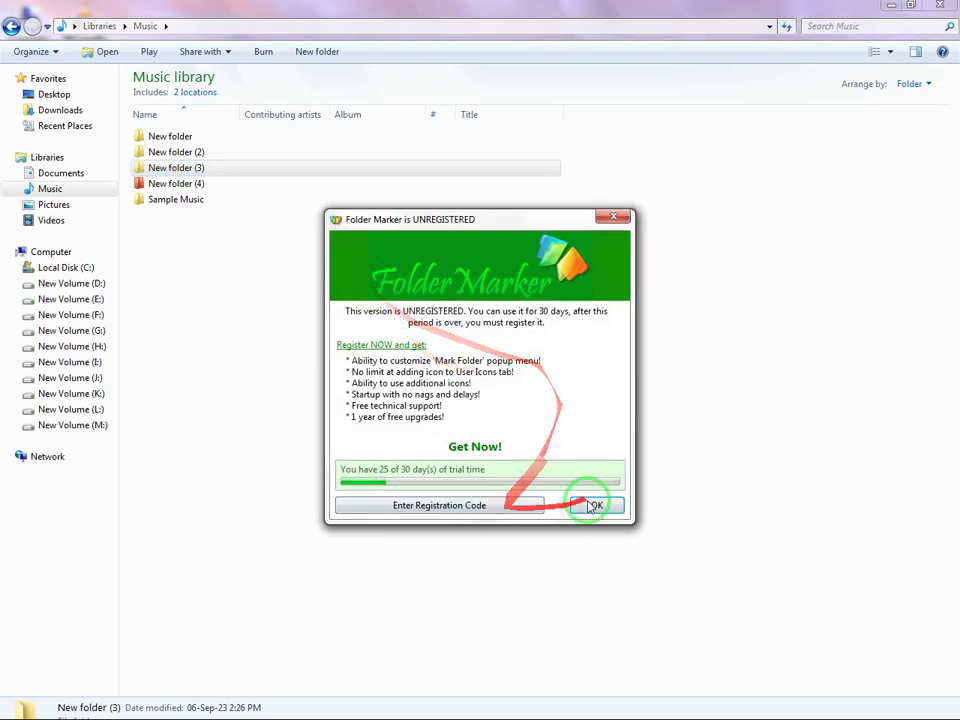
left_click(588, 506)
- Refresh the Music library listing to update the icon of New folder (3)
right_click(392, 297)
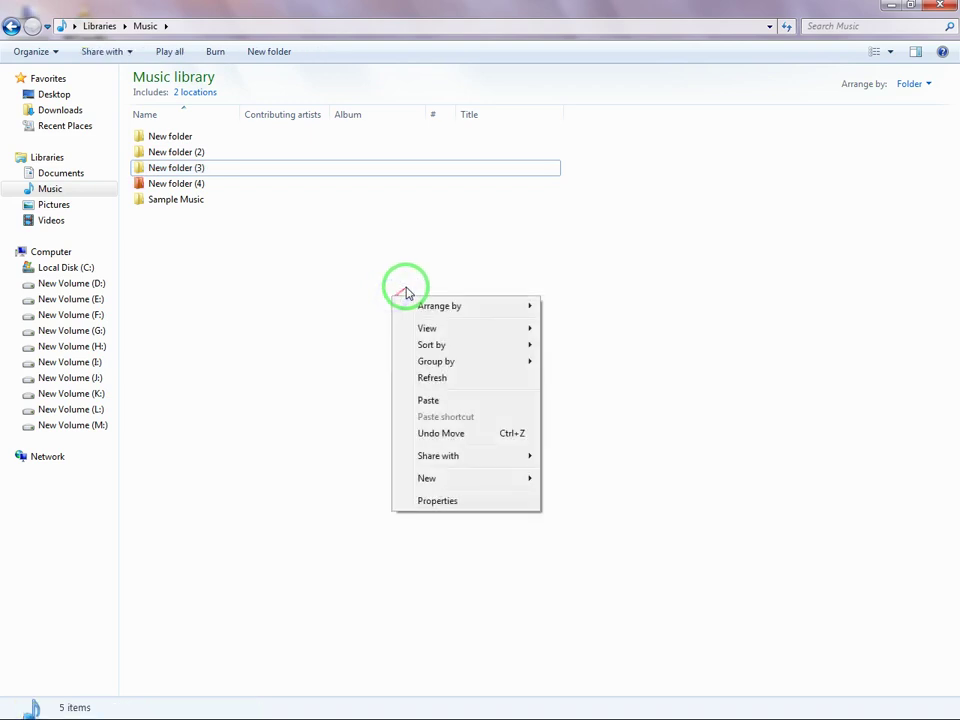
left_click(443, 381)
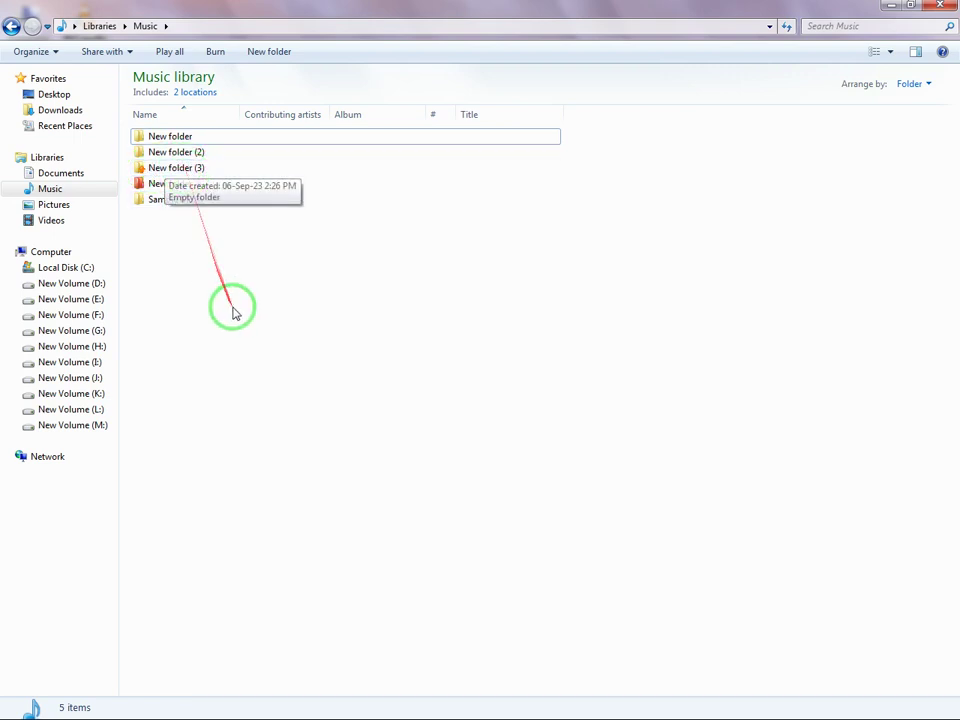
right_click(317, 290)
left_click(353, 368)
right_click(300, 289)
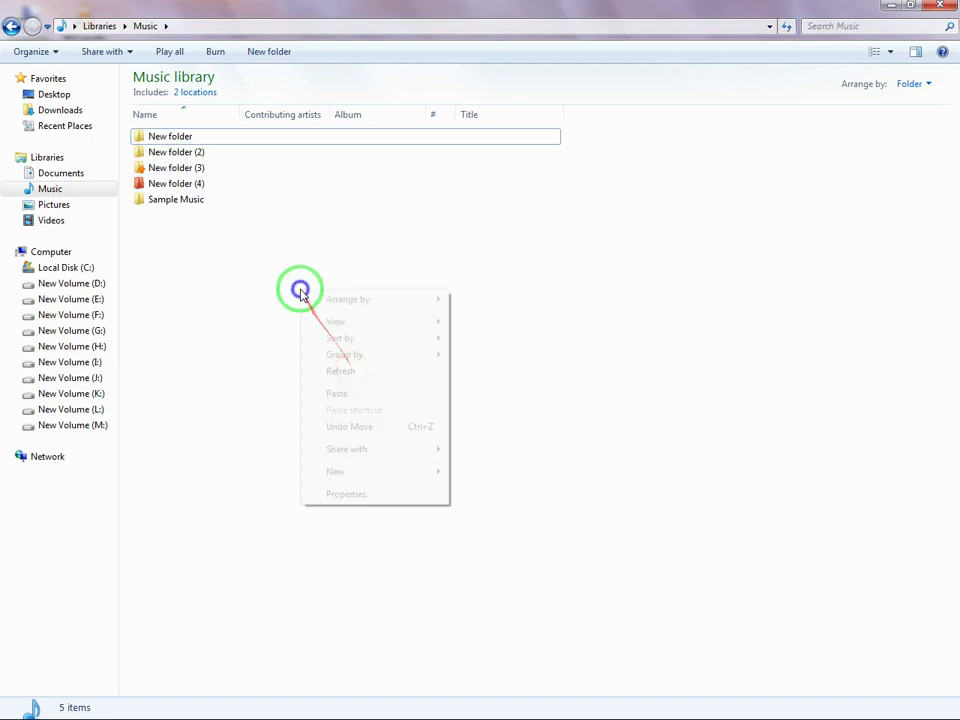
left_click(334, 367)
- Mark New folder (2) as Done Work using Mark Folder and refresh the Music library listing
right_click(224, 151)
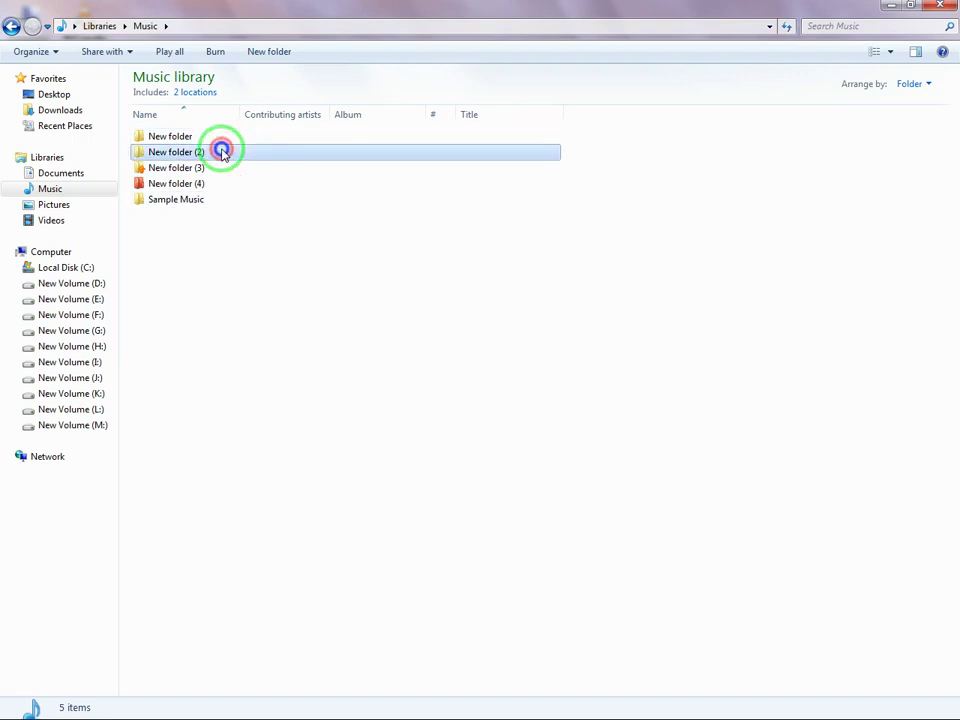
mouse_move(341, 336)
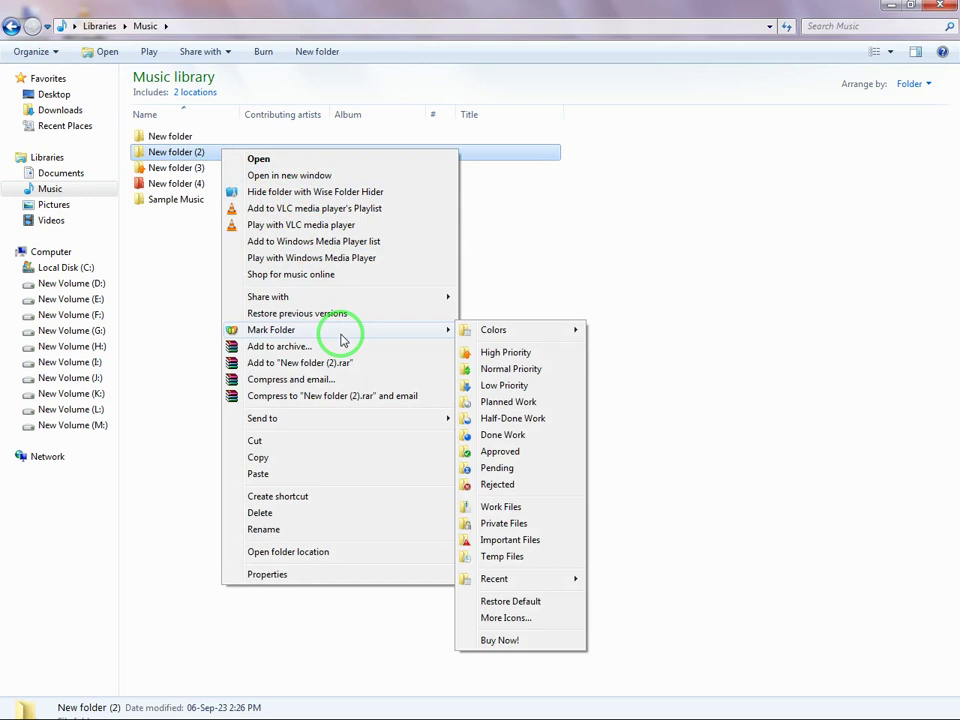
left_click(497, 436)
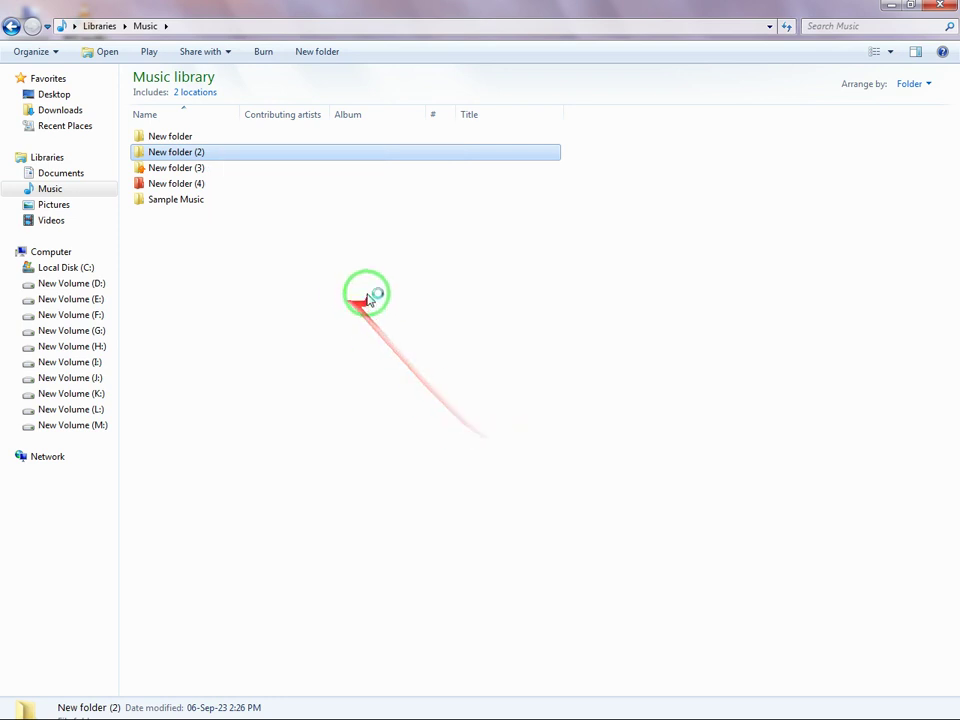
right_click(224, 280)
left_click(257, 361)
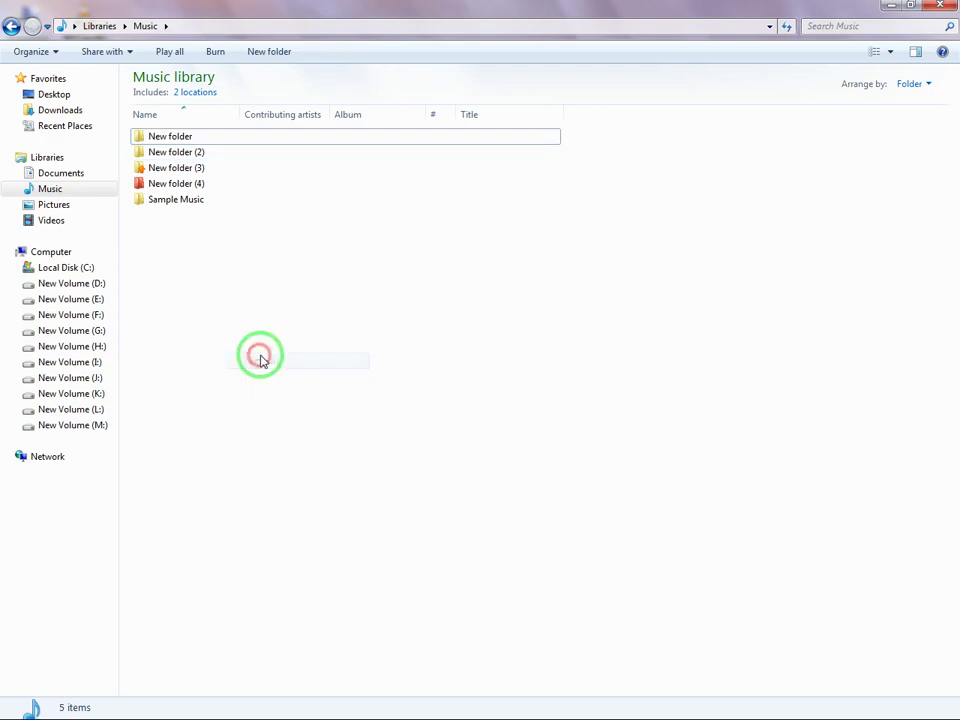
right_click(271, 344)
left_click(307, 422)
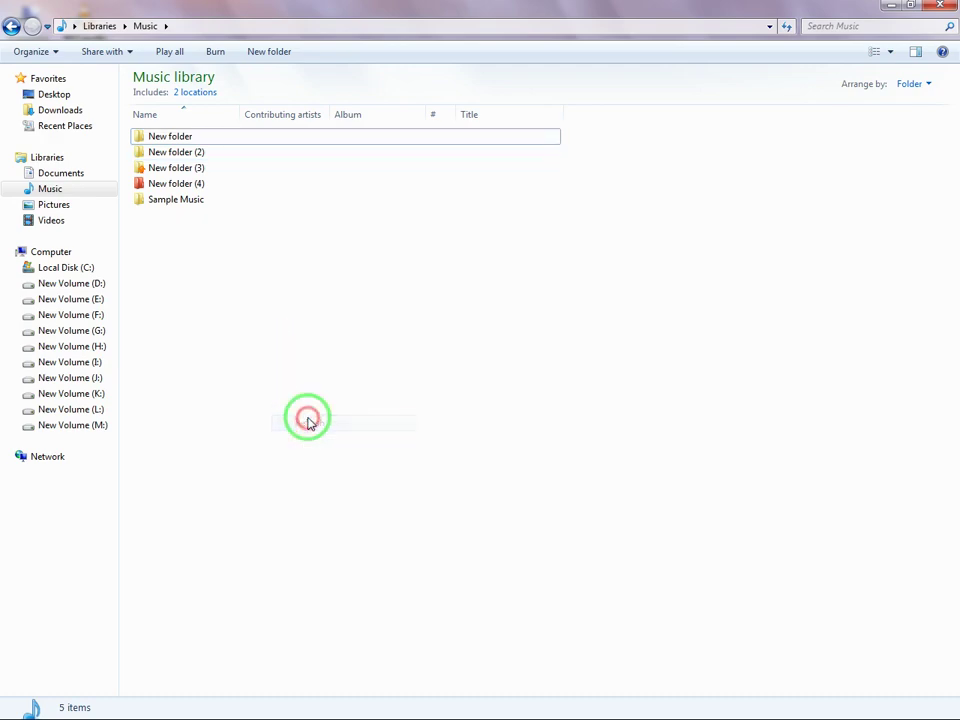
- Minimize the Music window to dismiss the unregistered version notice behind it, and bring the Music library back up
left_click(896, 8)
left_click(608, 507)
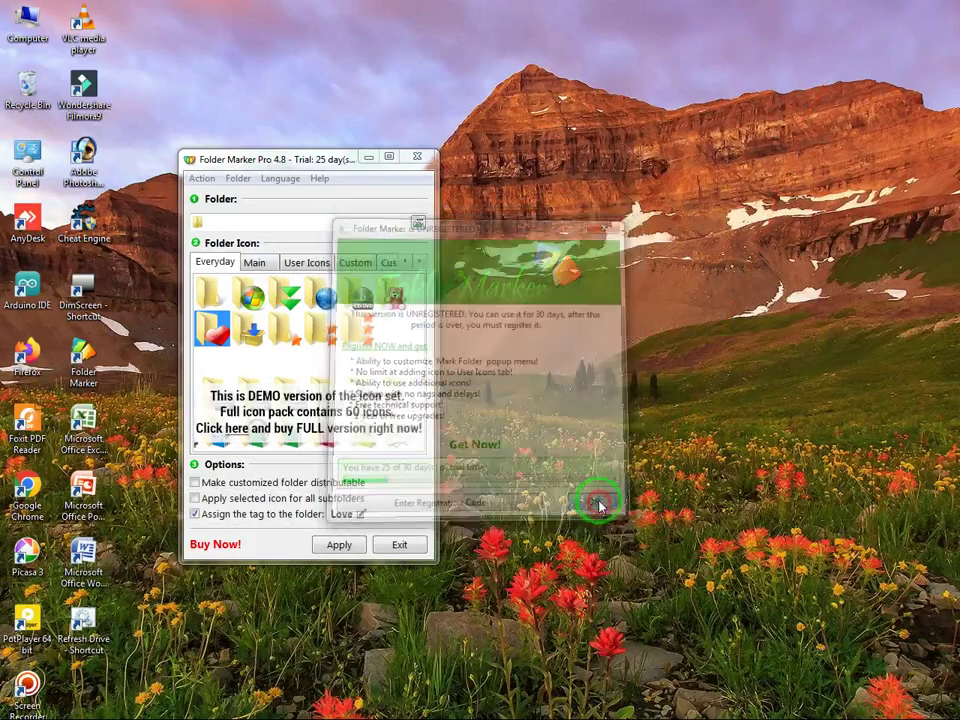
left_click(176, 686)
left_click(379, 663)
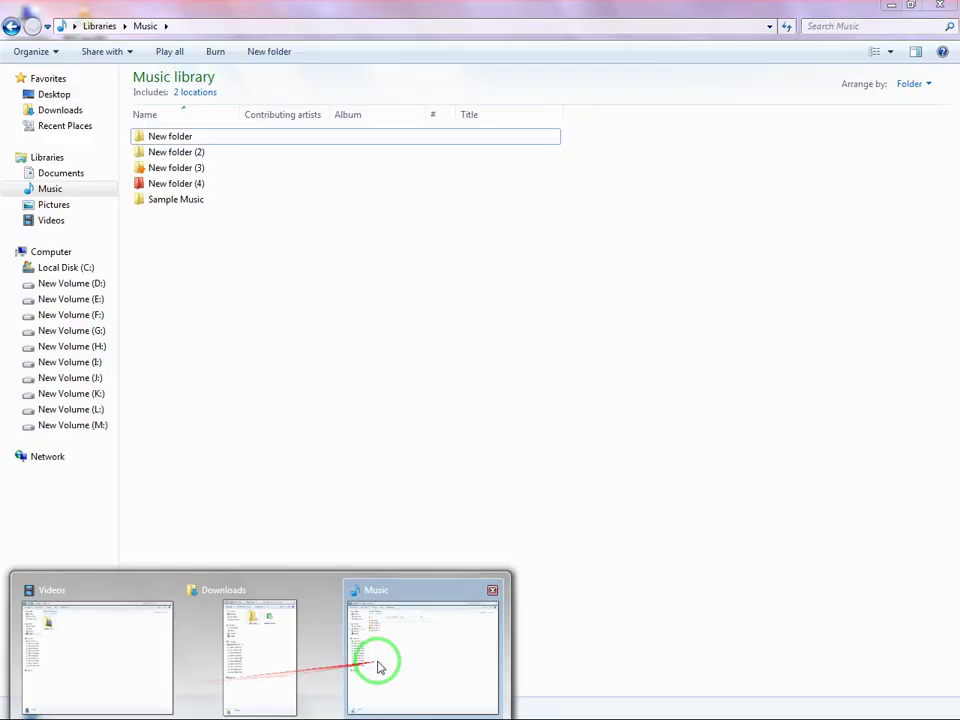
- Refresh the Music library listing and check the icon of New folder (2)
right_click(305, 249)
left_click(335, 321)
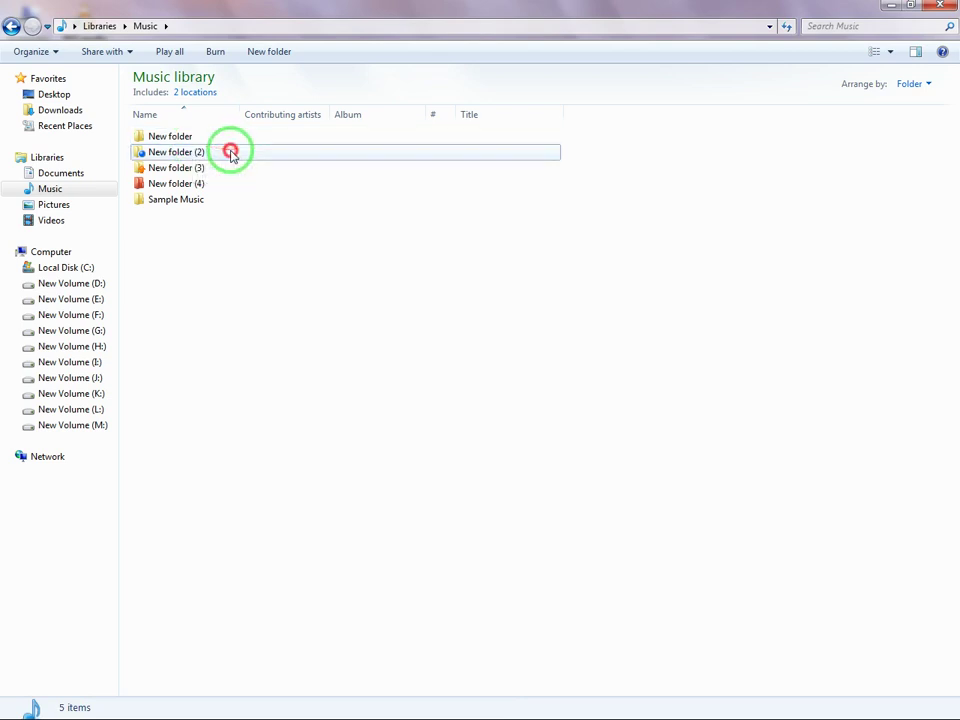
left_click(228, 151)
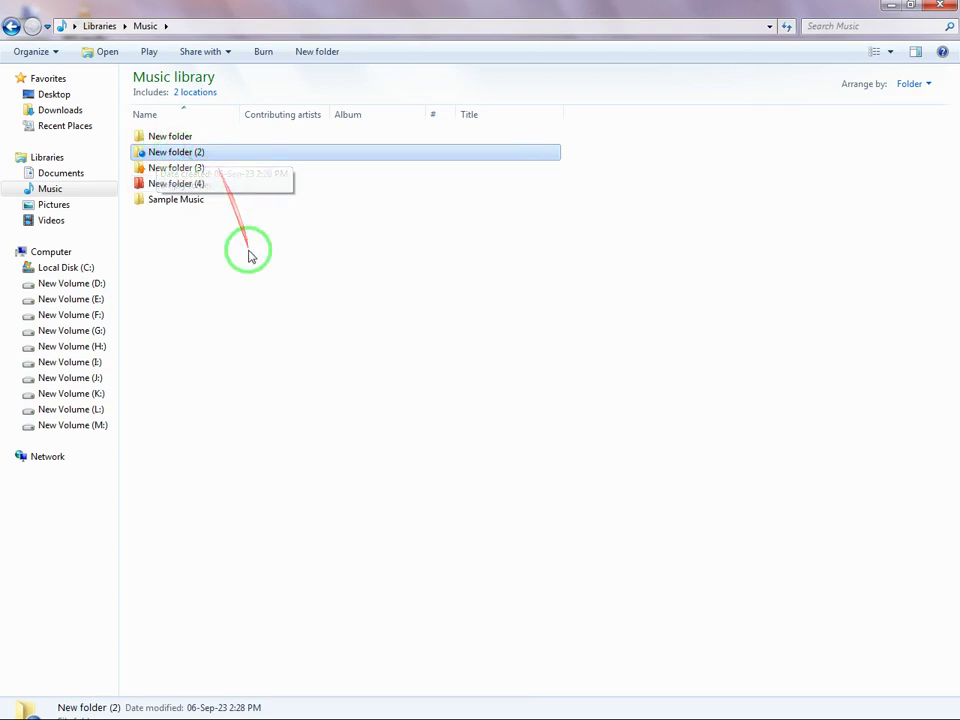
- Mark the unnumbered New folder with the dark Lemon color using Mark Folder and dismiss the unregistered version notice
right_click(199, 138)
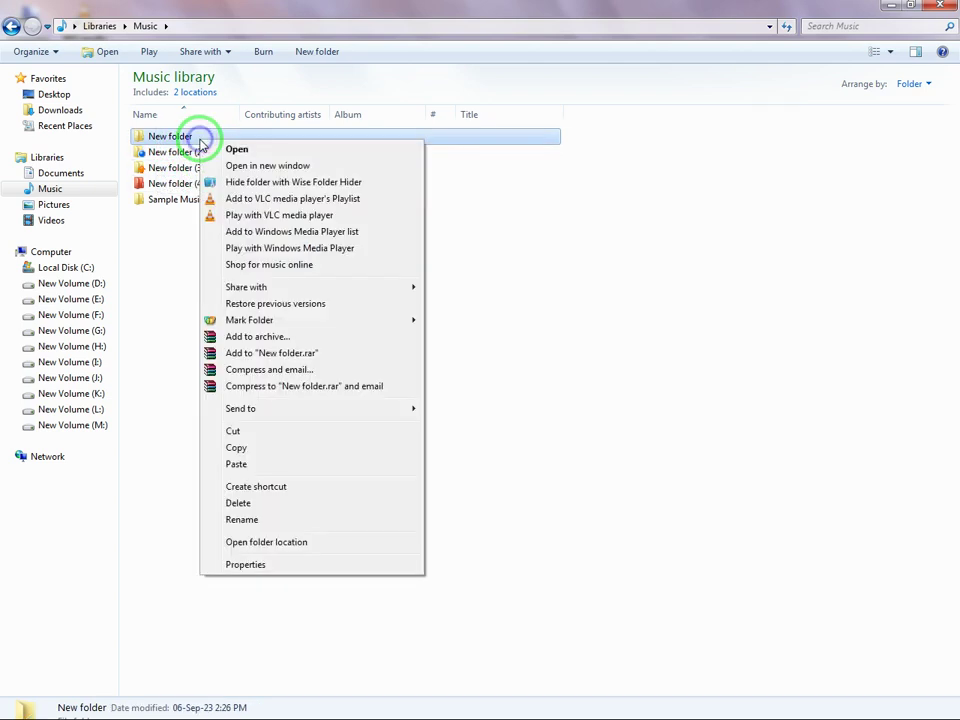
mouse_move(250, 322)
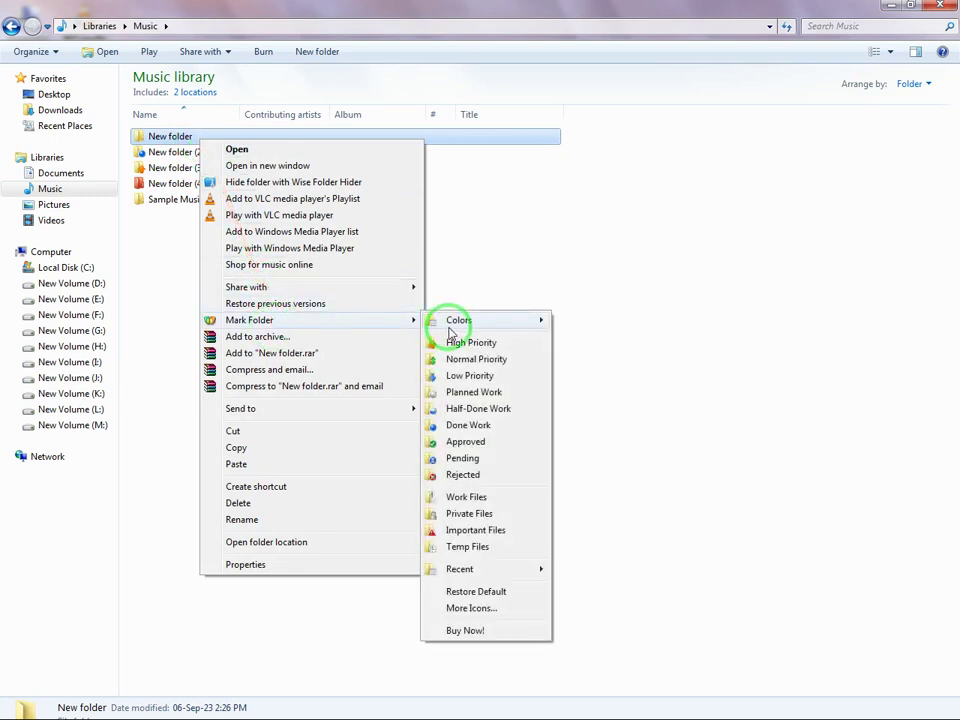
mouse_move(488, 326)
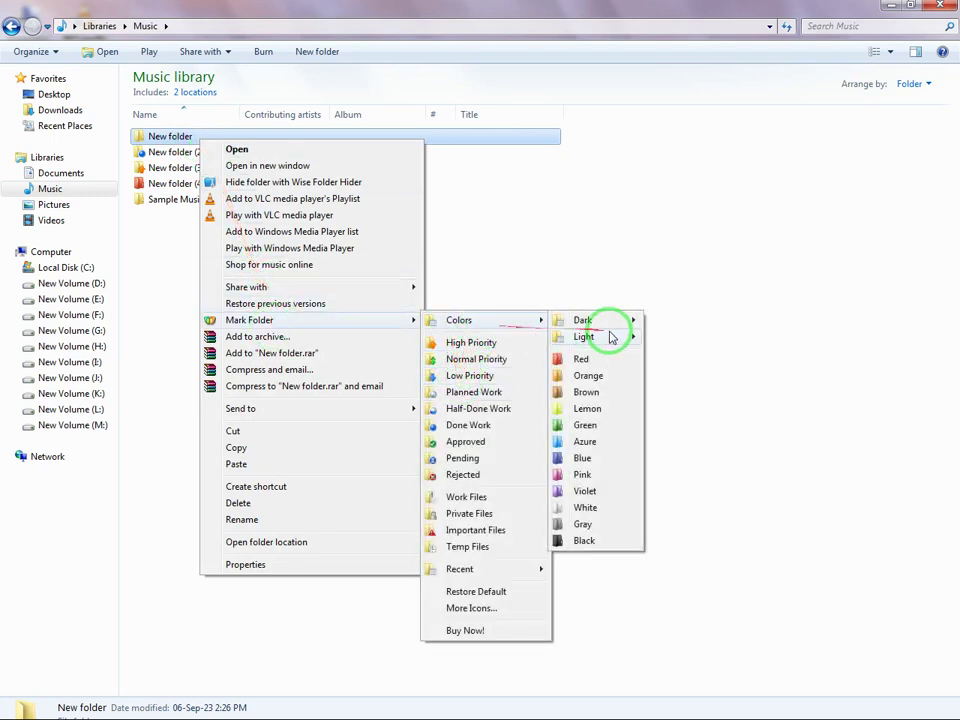
mouse_move(616, 342)
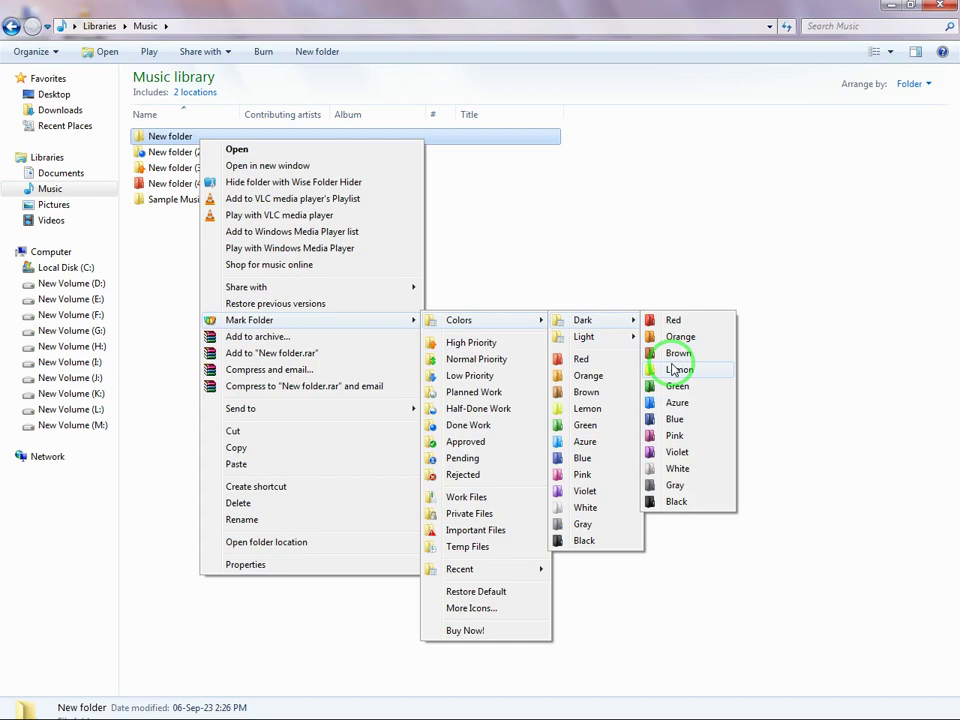
left_click(679, 370)
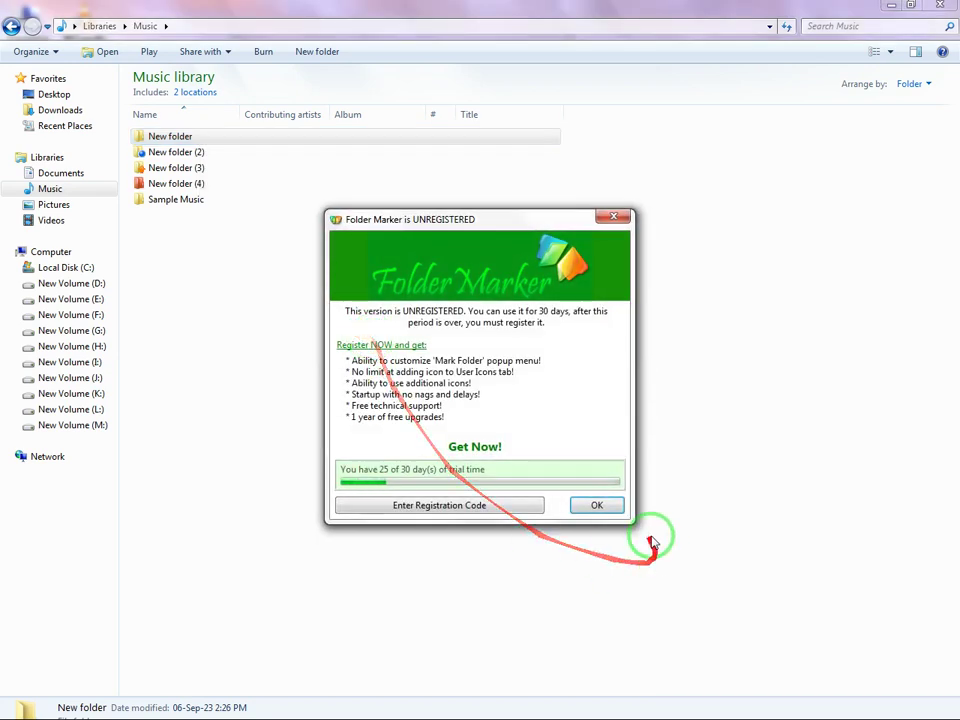
left_click(597, 503)
- Refresh the Music library listing and check the icon of the unnumbered New folder
right_click(432, 325)
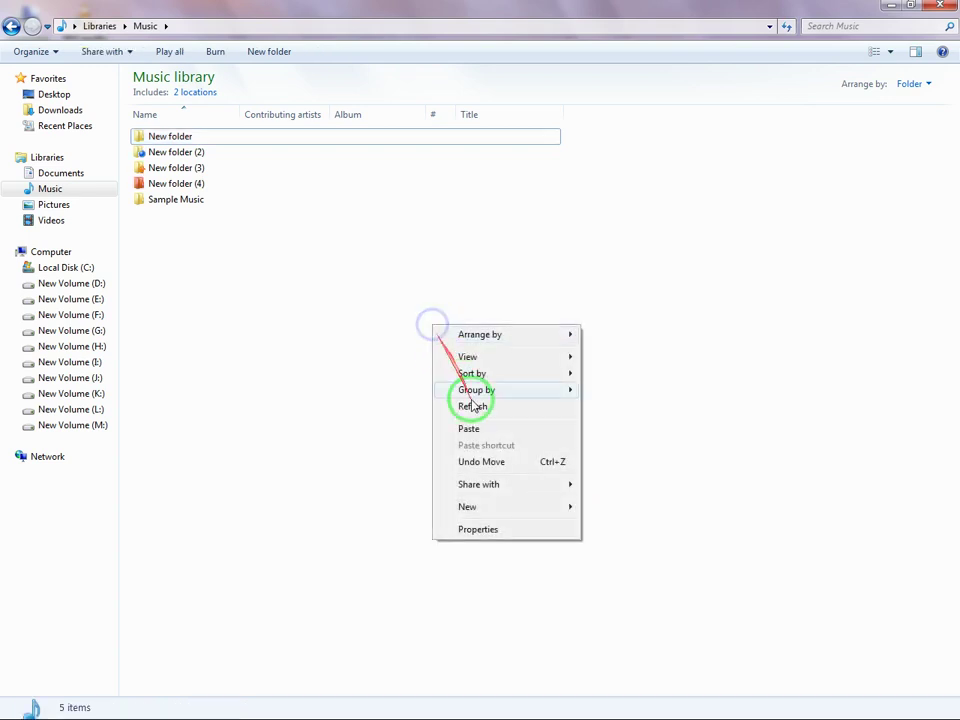
left_click(469, 403)
left_click(172, 138)
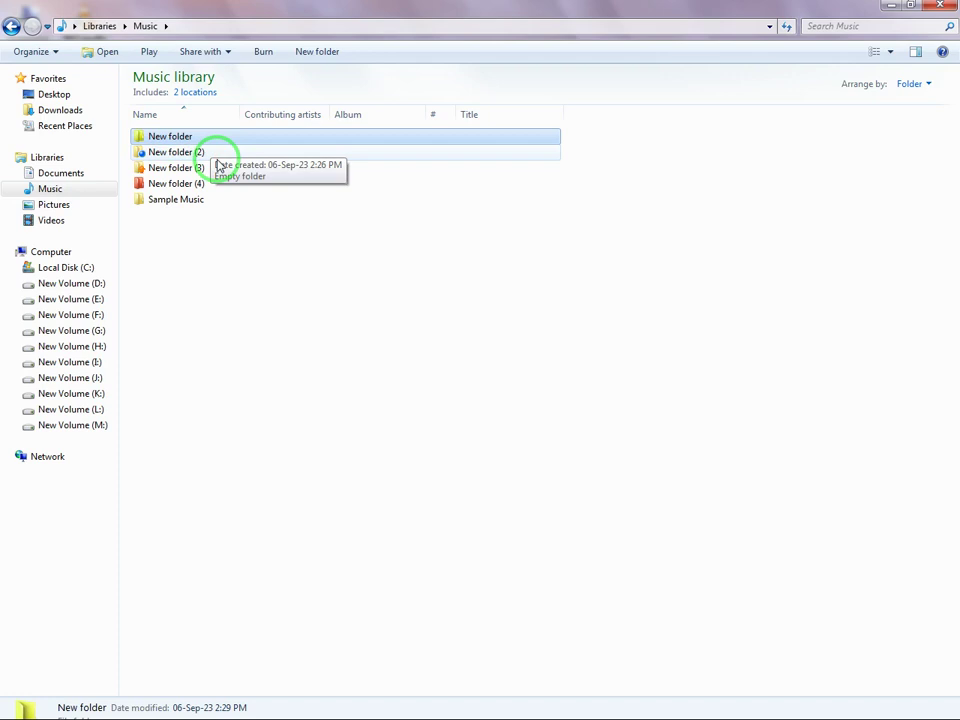
left_click(296, 344)
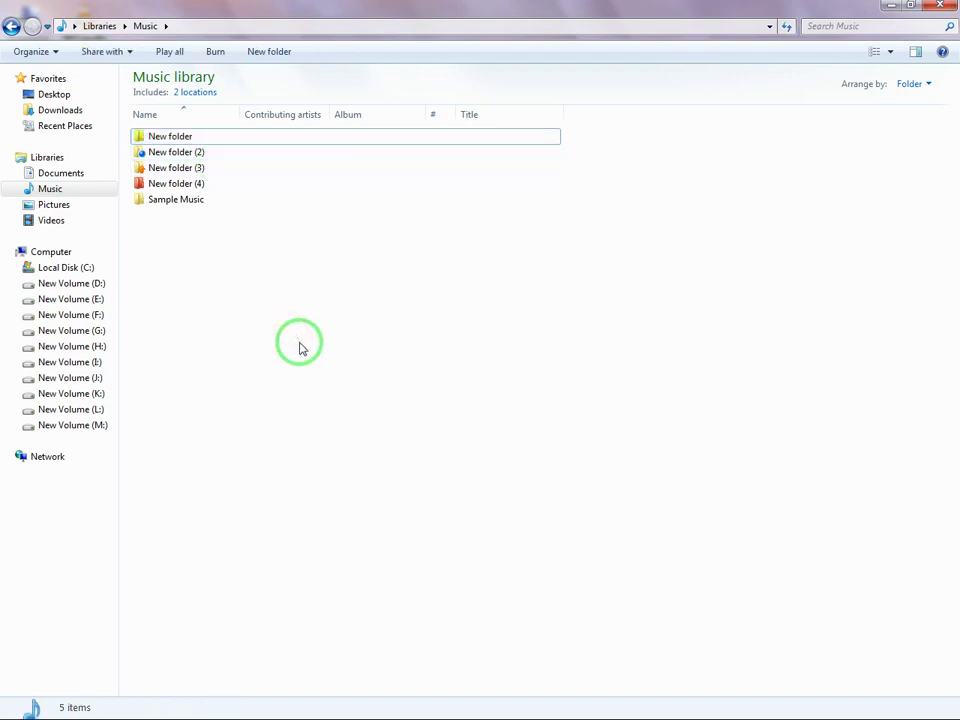